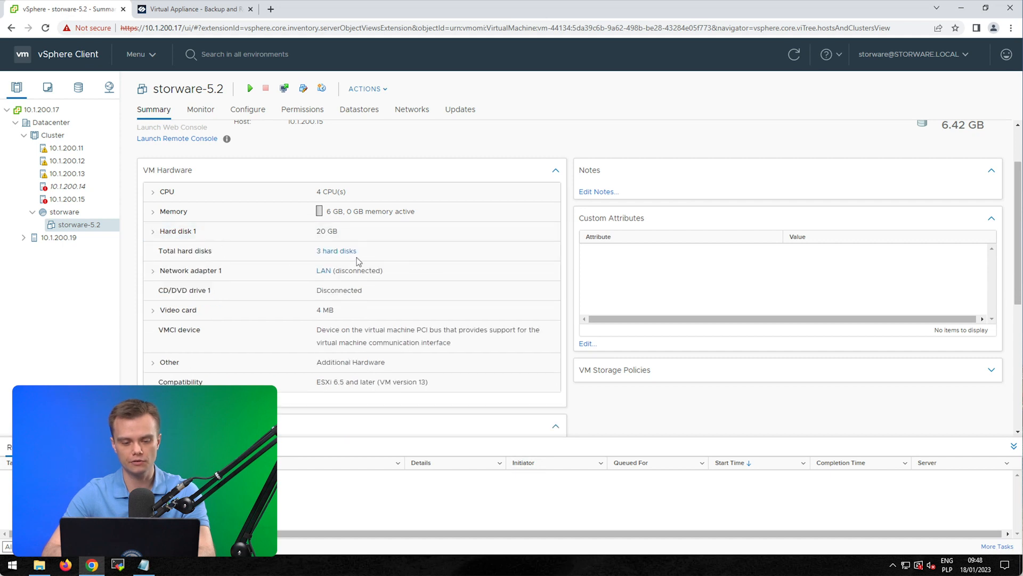
Step: Compare storware-5.2's three hard disks against the docs without changes, then power the VM on
left_click(341, 251)
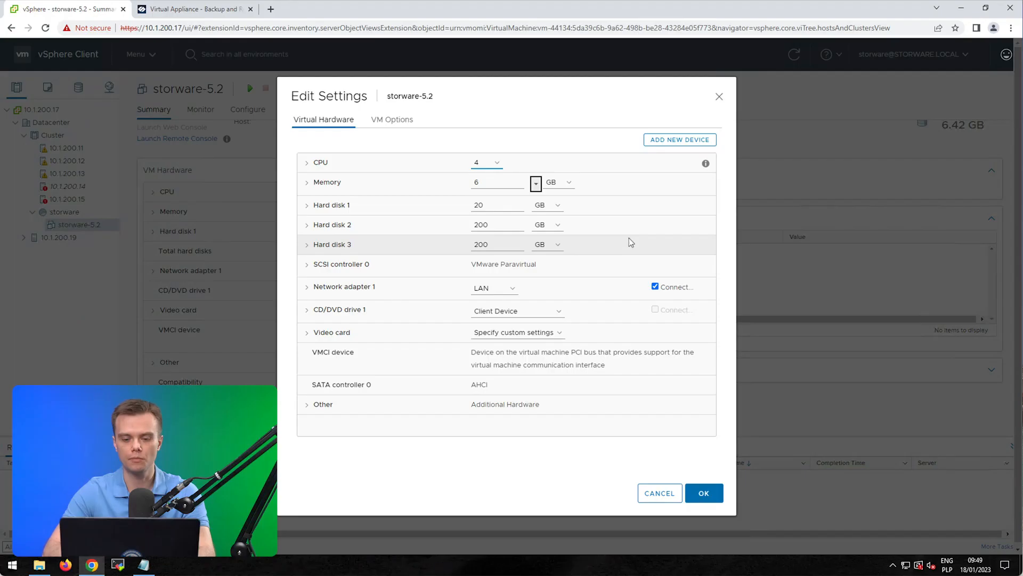
left_click(212, 9)
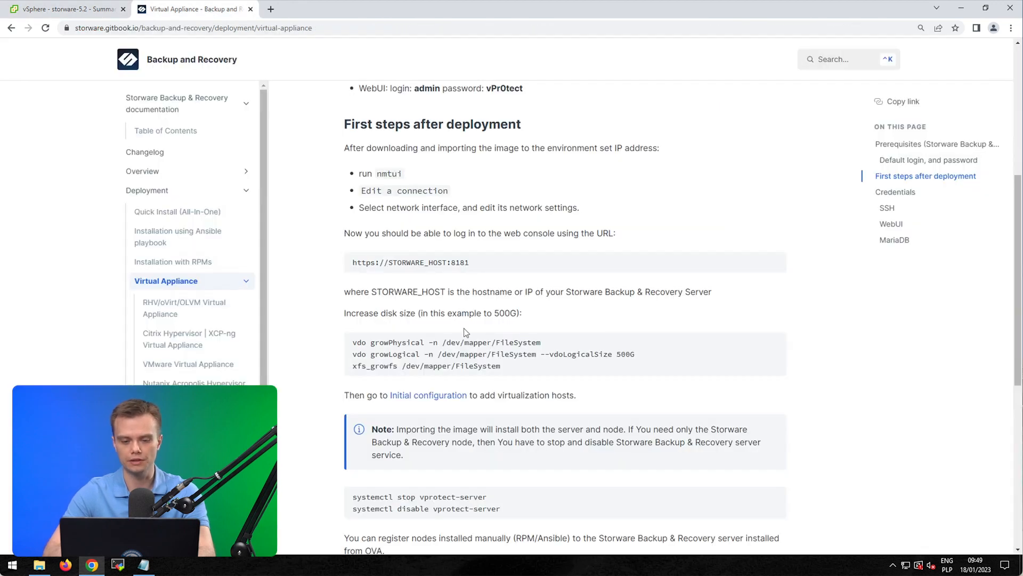
left_click(75, 9)
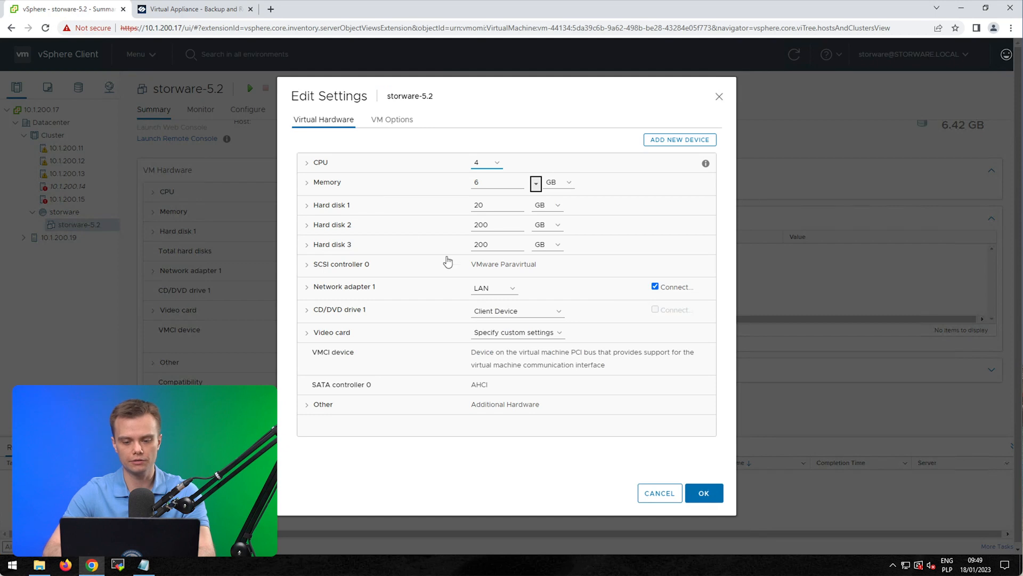
left_click(661, 492)
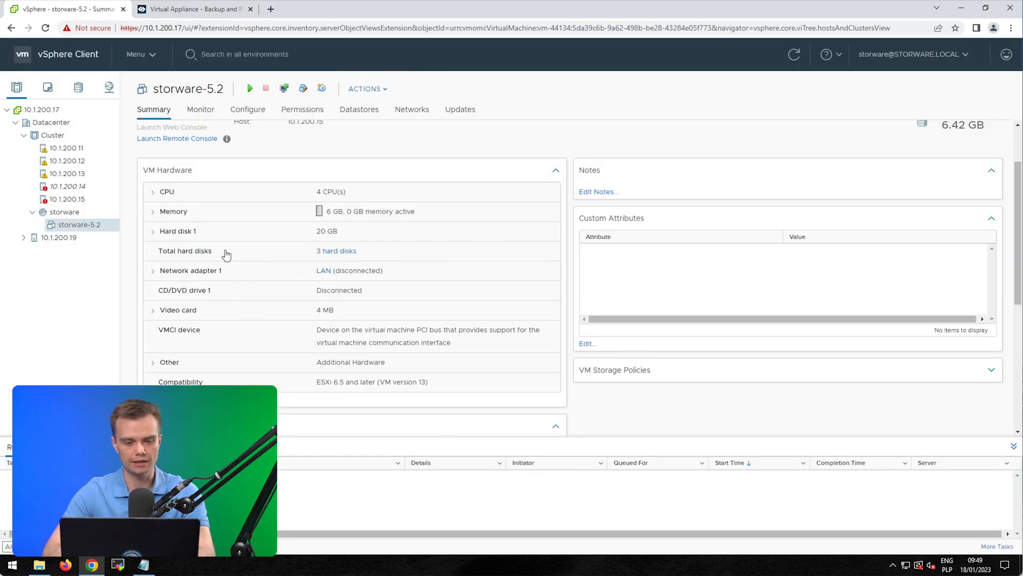
left_click(249, 89)
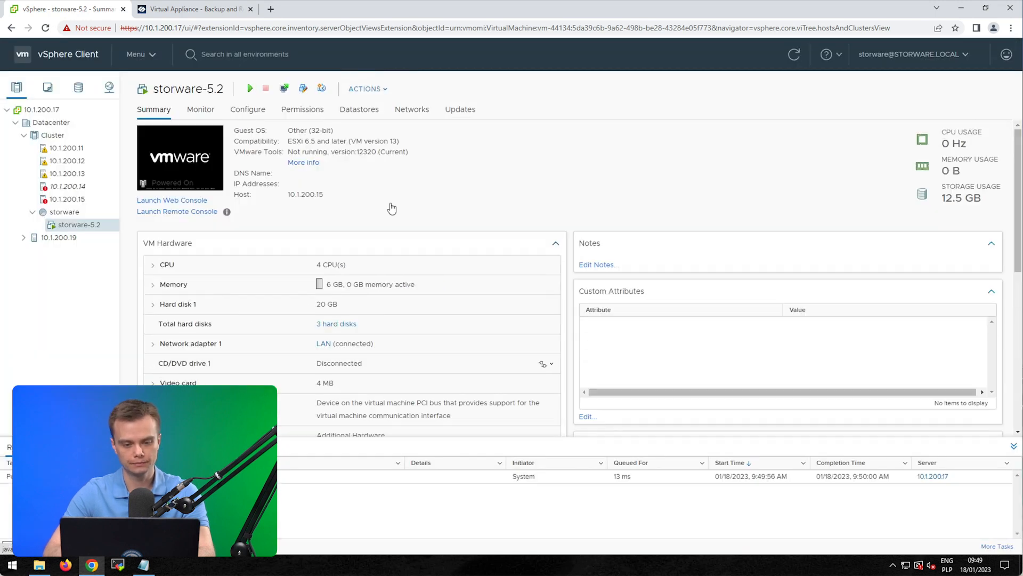
Step: Launch the storware-5.2 Web Console in a browser tab
left_click(172, 156)
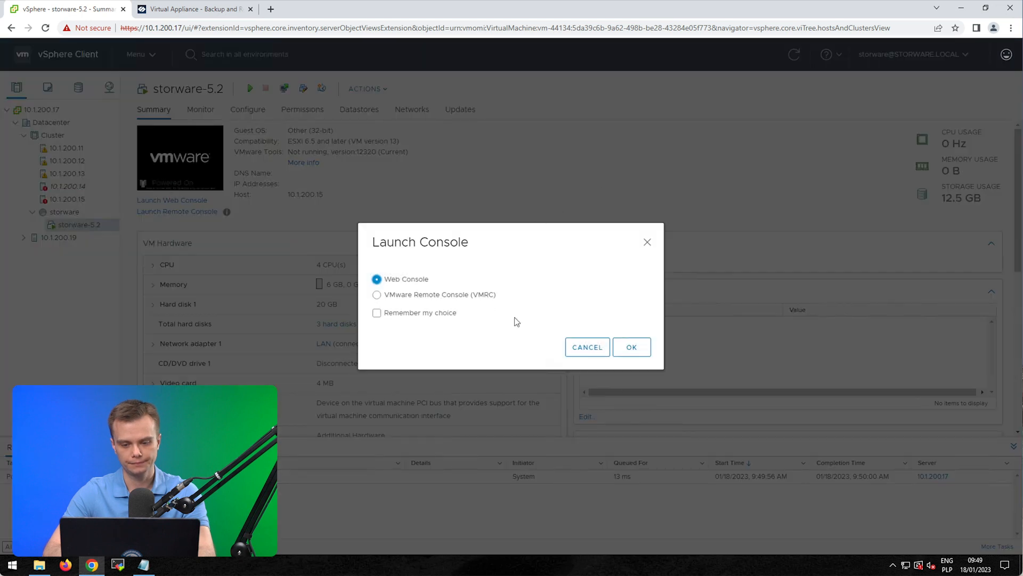
left_click(623, 349)
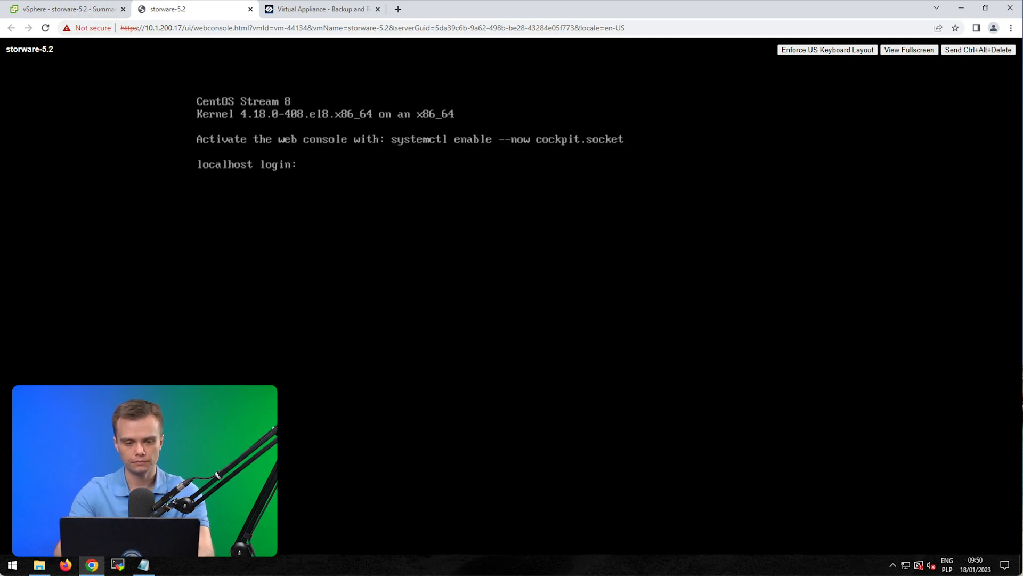
Step: Log in as root with the account password and run nmtui
type("oot")
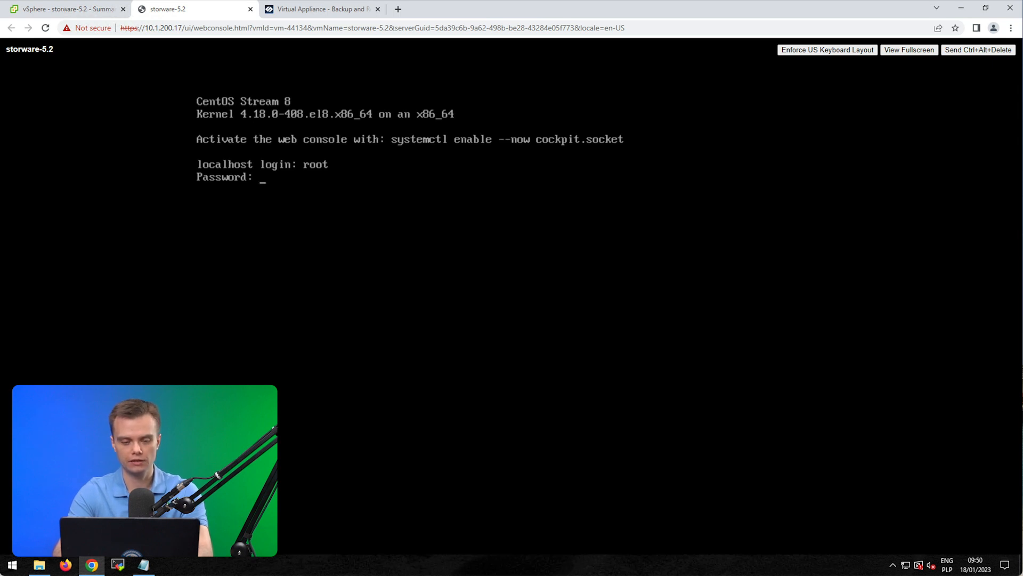
key("Return")
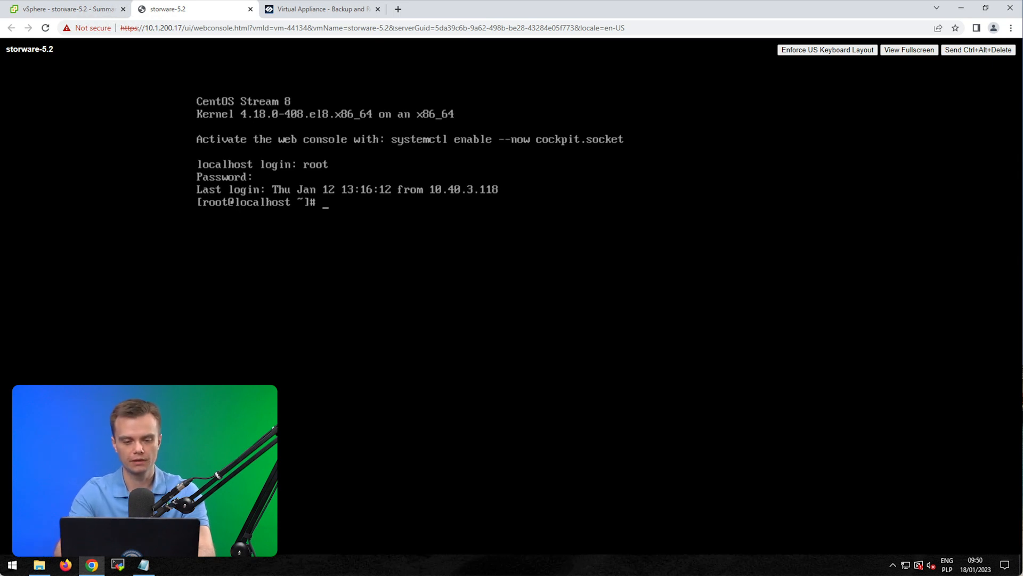
type("nmtu")
key("Return")
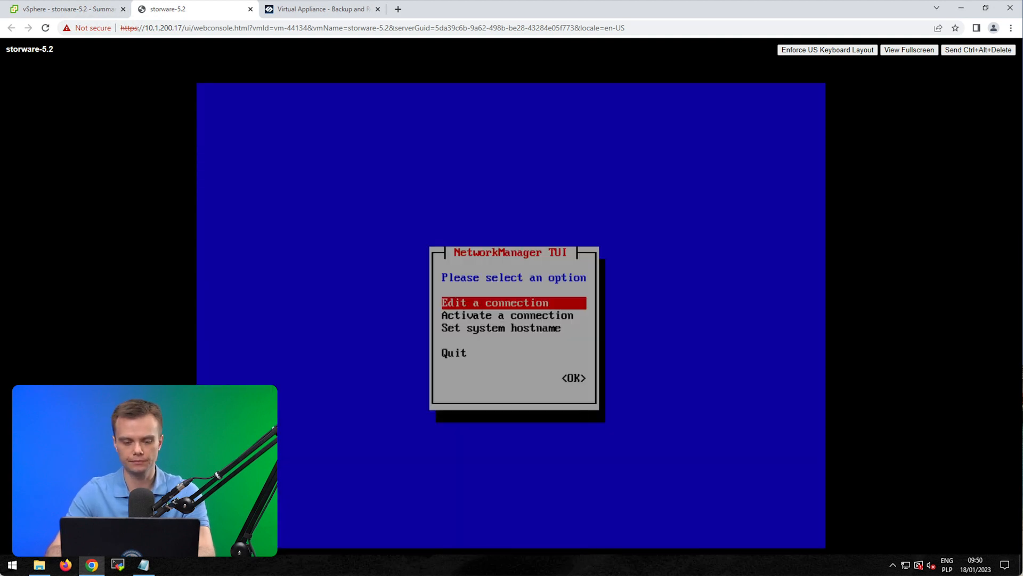
key("Return")
key("Tab")
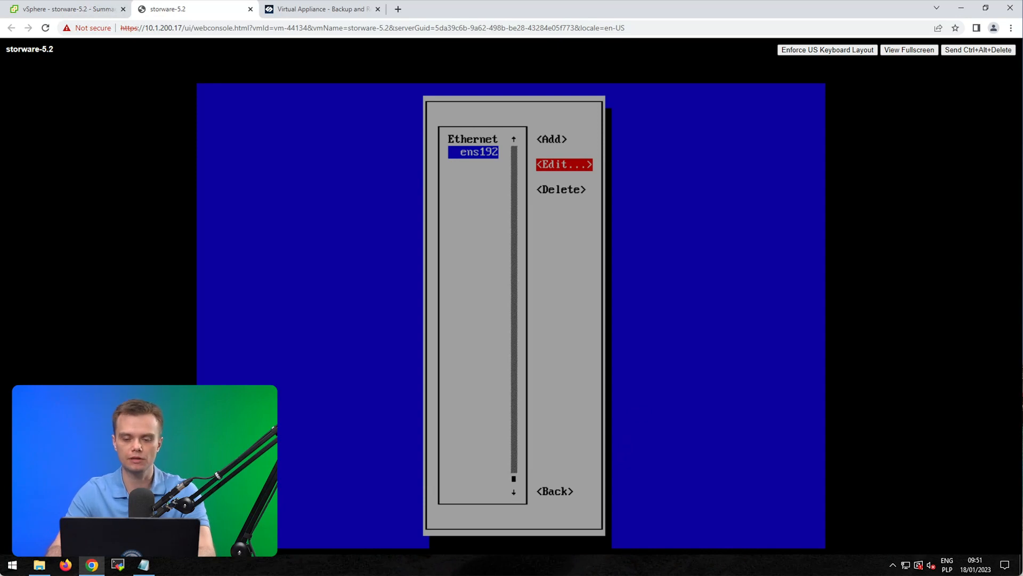
key("Return")
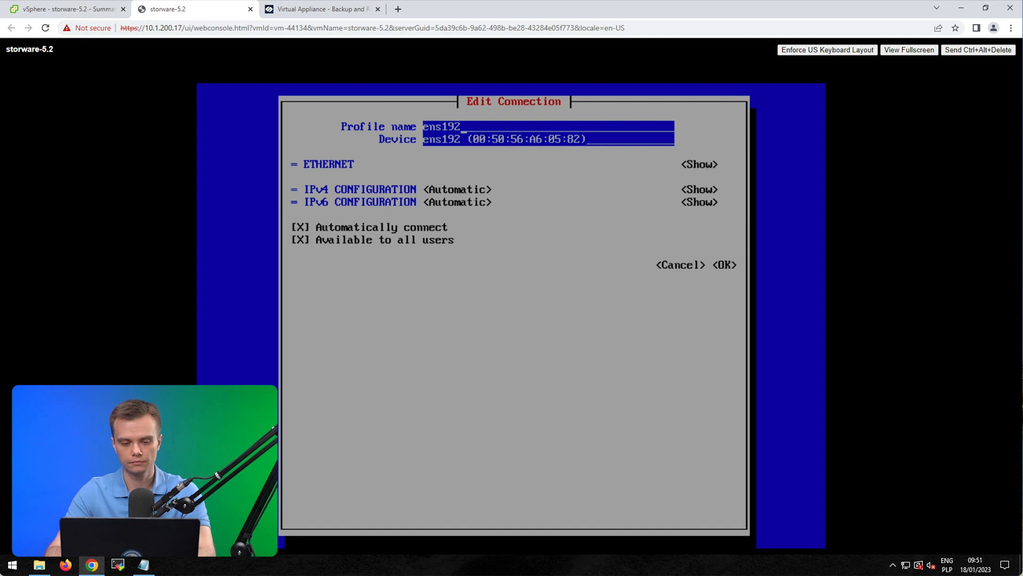
key("Tab")
key("Tab")
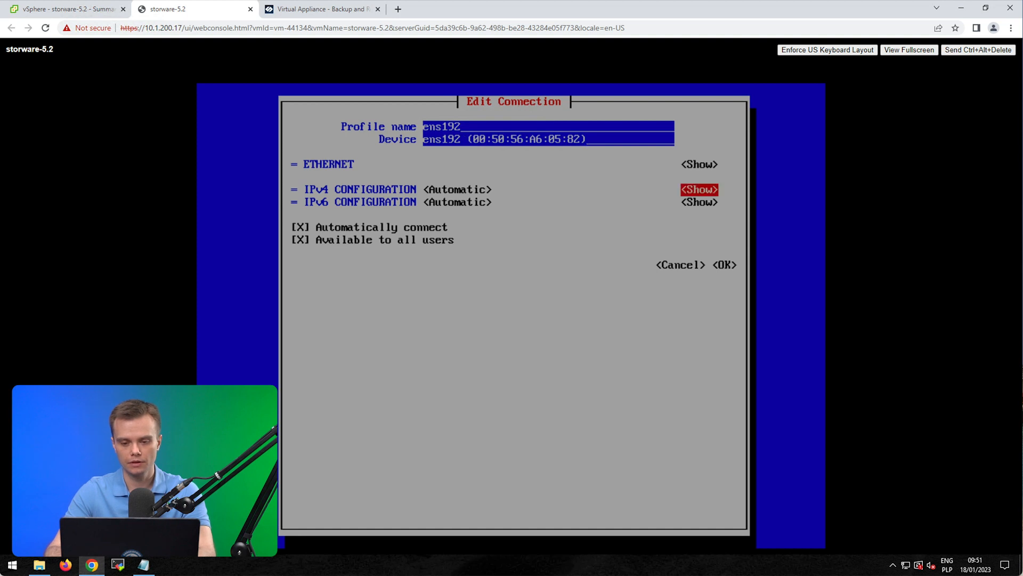
key("shift+Tab")
key("Return")
key("Return")
key("shift+Tab")
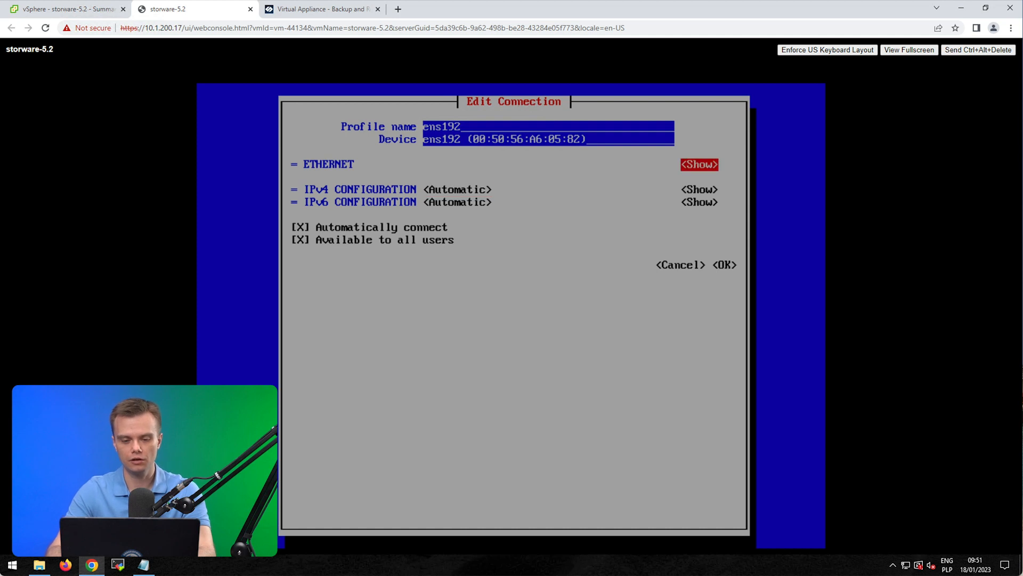
key("Tab")
key("Return")
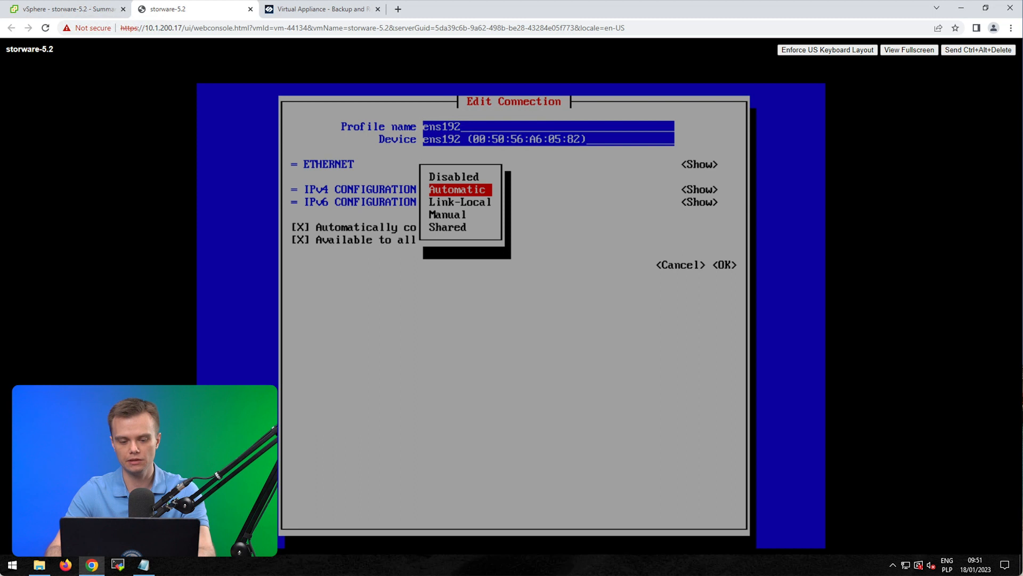
key("Return")
key("Tab")
key("Tab")
key("Tab")
key("Tab")
key("Tab")
key("Tab")
key("Tab")
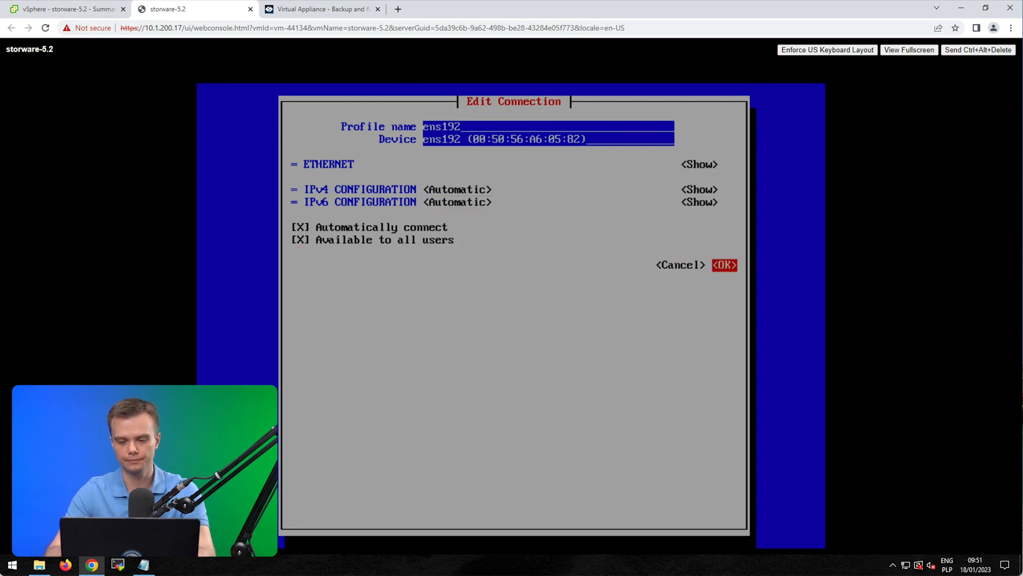
key("Return")
key("Tab")
key("Tab")
key("Tab")
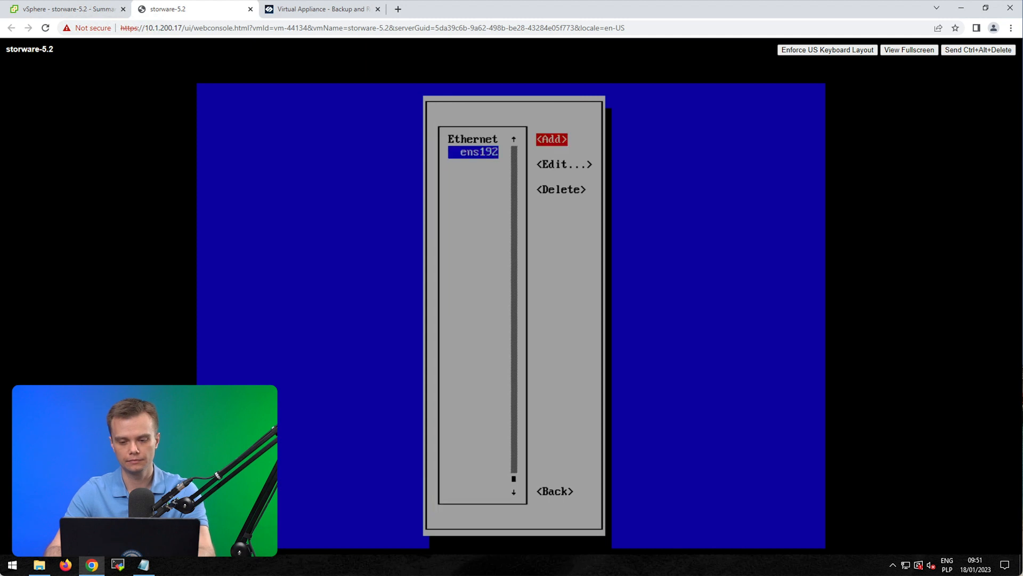
key("Tab")
key("Return")
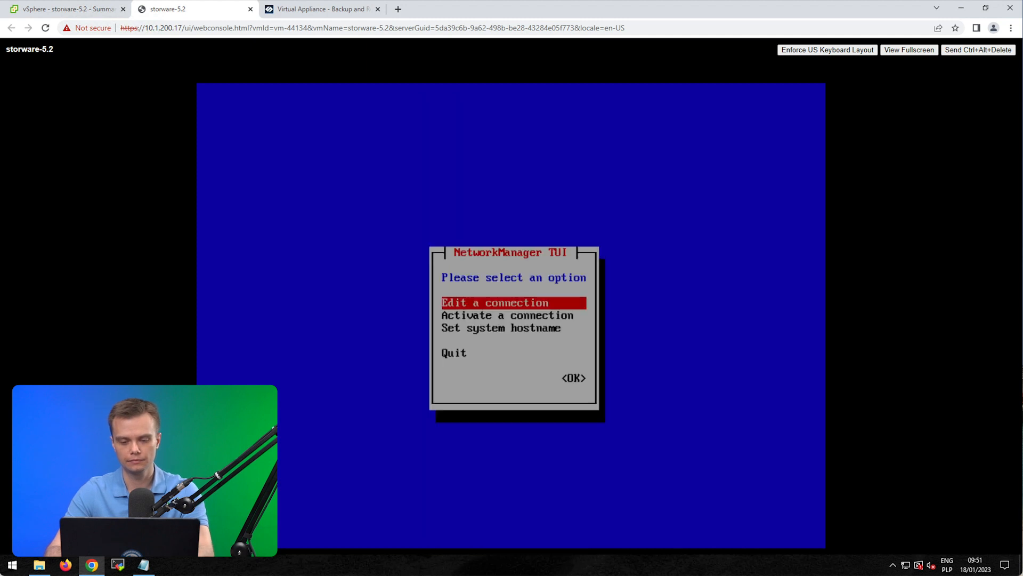
key("Down")
key("Down")
key("Down")
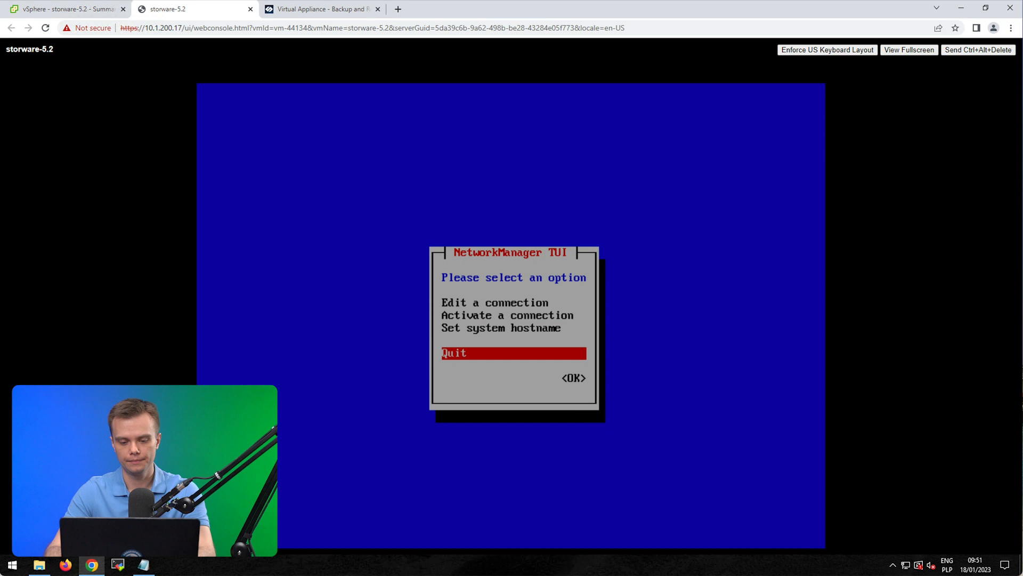
key("Return")
Step: Run 'ip a' to find ens192's 10.40.3.221/22 address, then bring up MobaXterm
type("ip a")
key("Return")
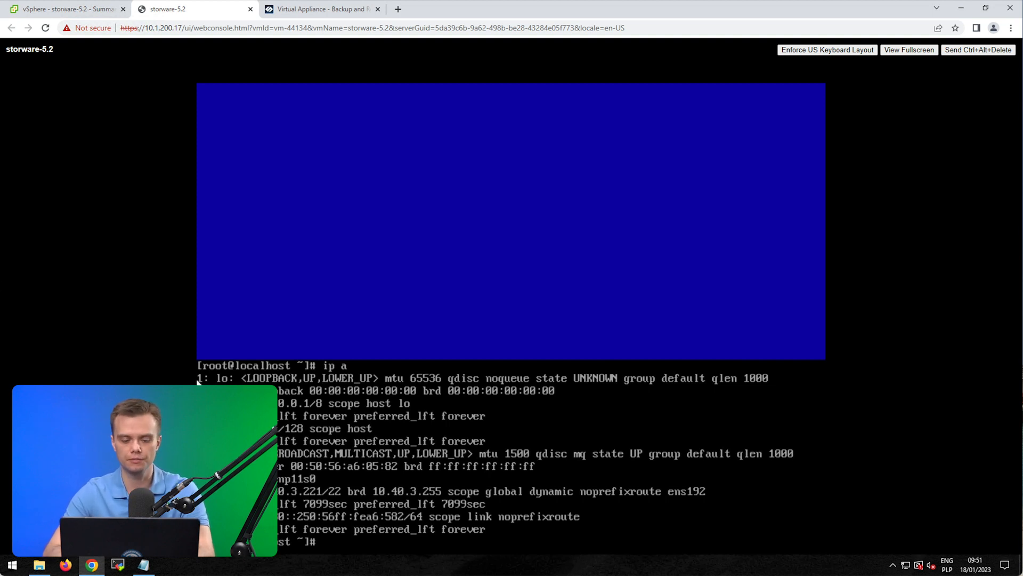
left_click(119, 563)
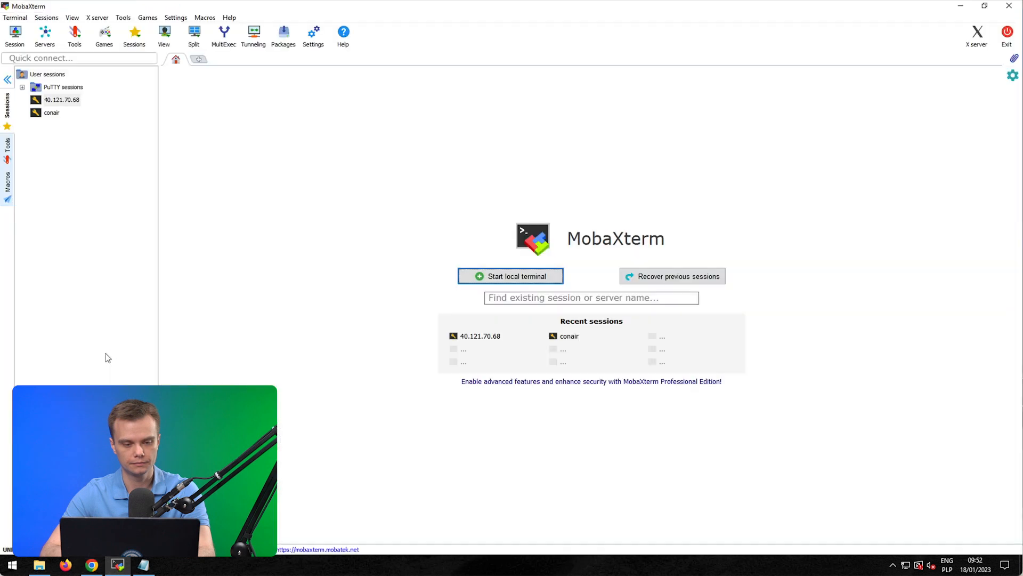
Step: Start a new SSH session in MobaXterm's session settings
left_click(15, 18)
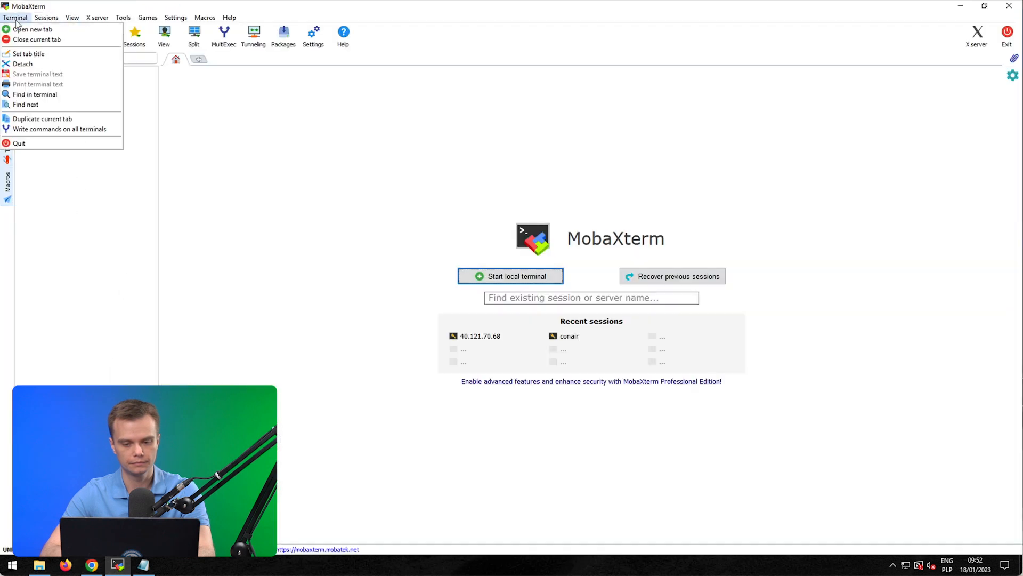
left_click(19, 30)
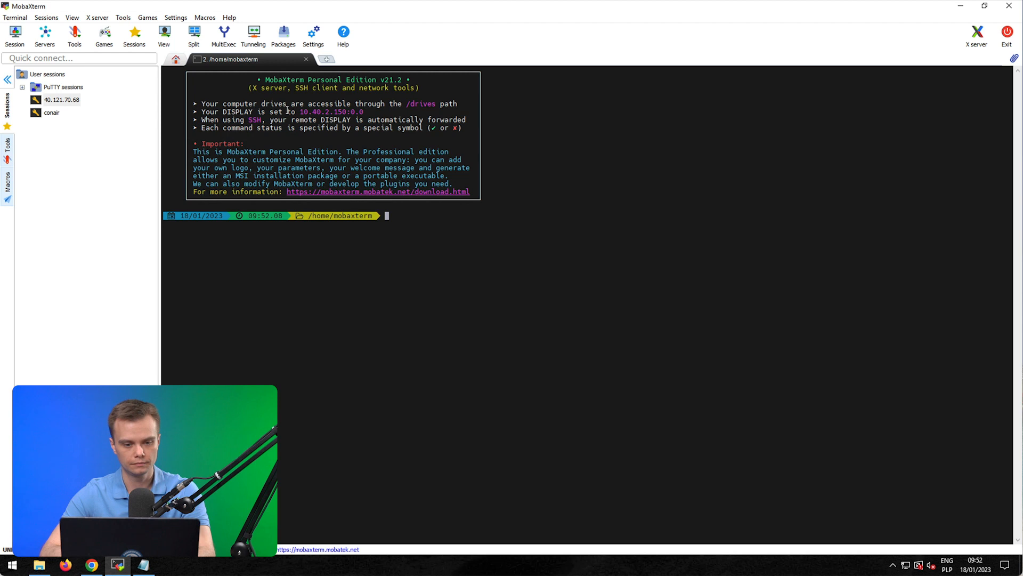
left_click(36, 20)
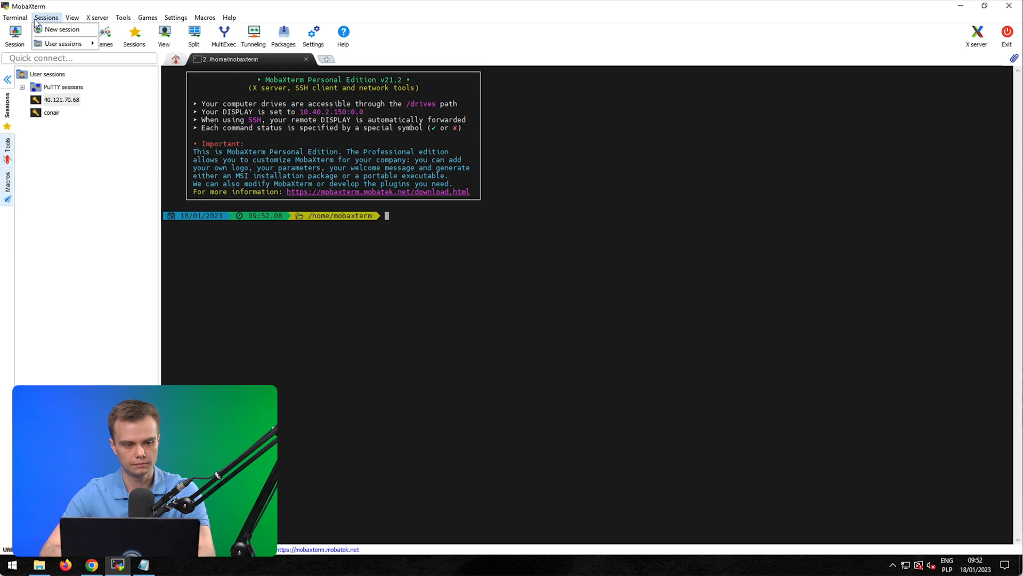
mouse_move(25, 22)
left_click(43, 29)
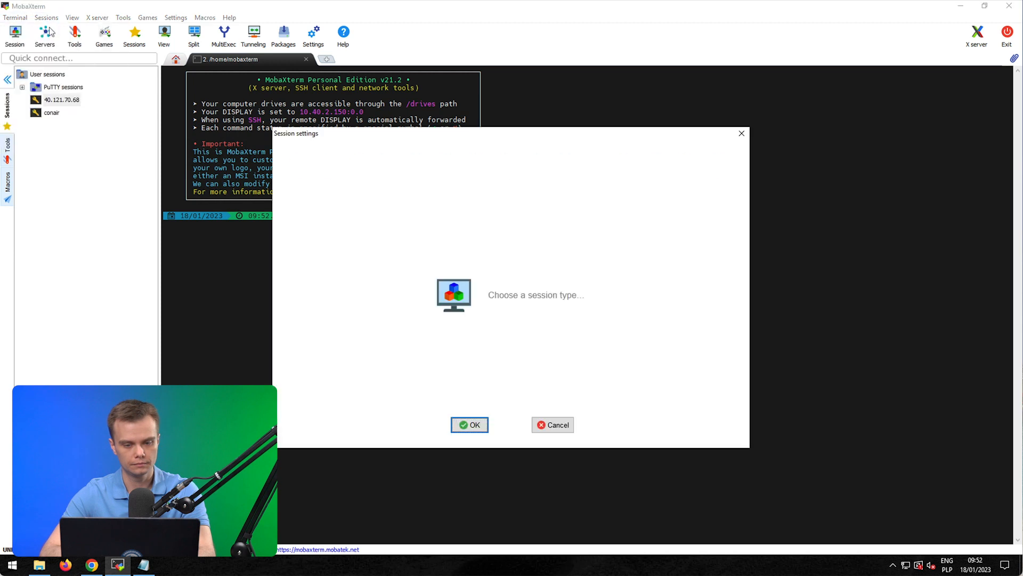
left_click(296, 169)
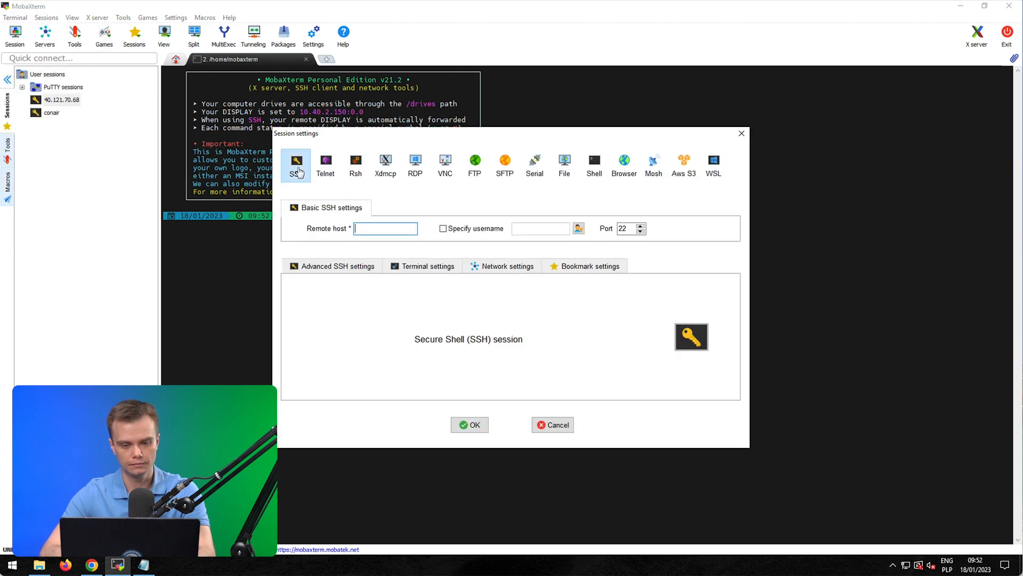
left_click(94, 565)
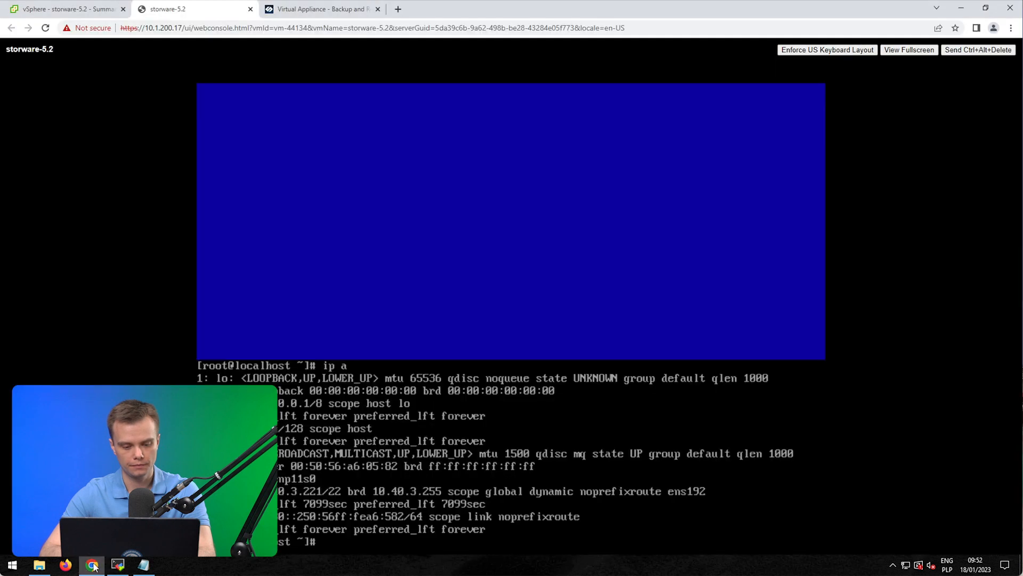
left_click(117, 565)
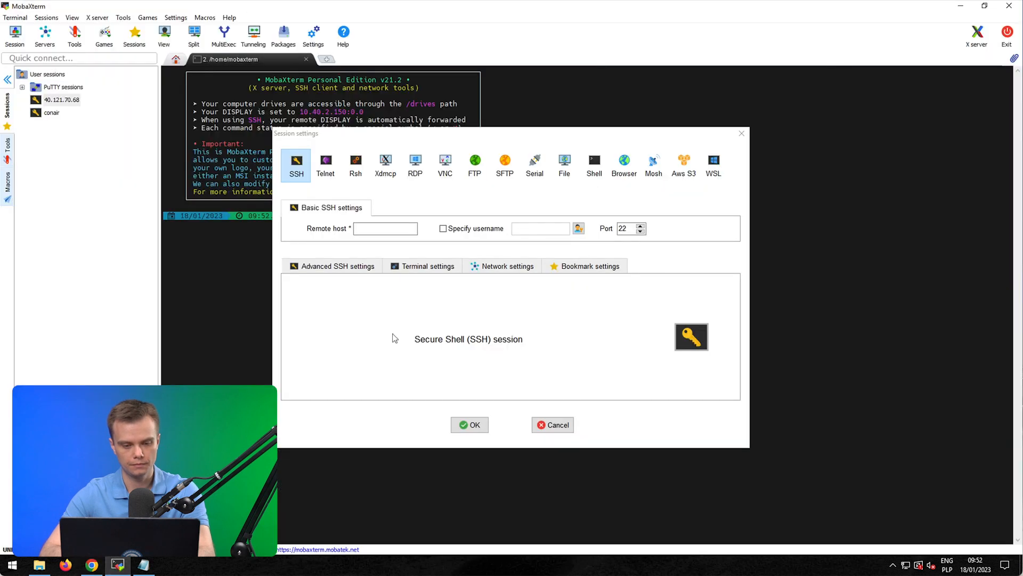
Step: Set remote host 10.40.3.221 with username root and start the session
type("10.")
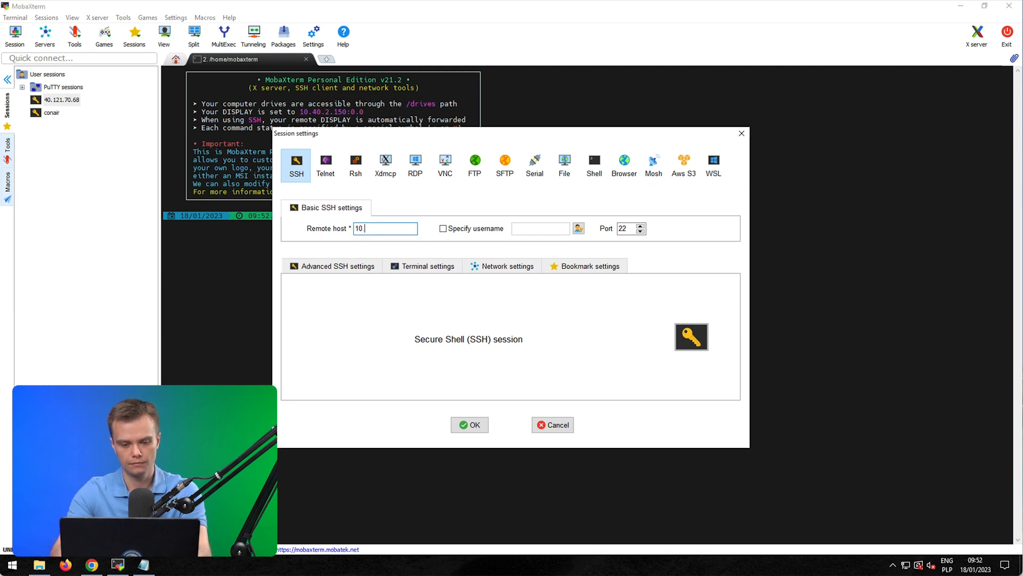
type("40.3.221")
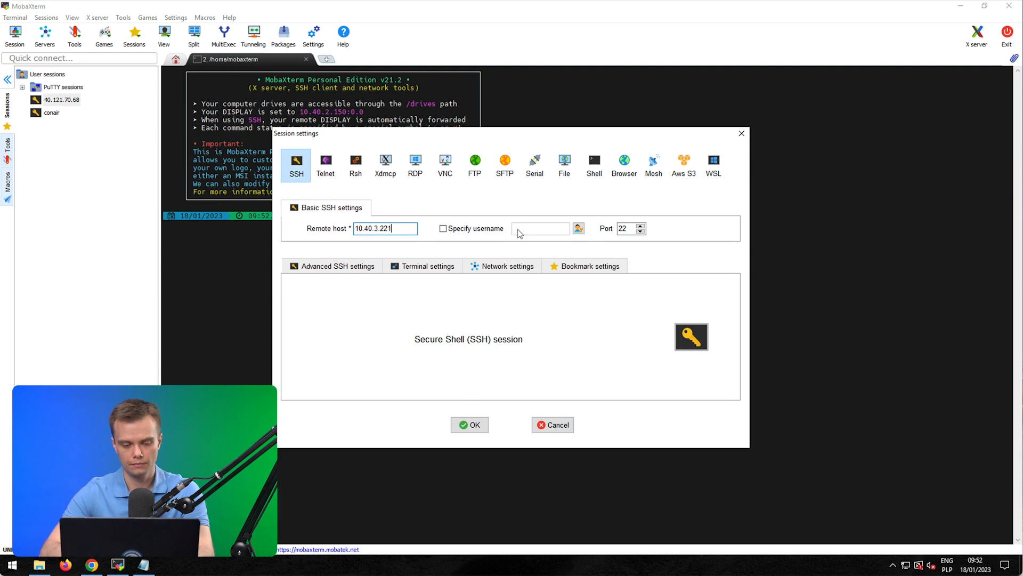
left_click(478, 231)
type("root")
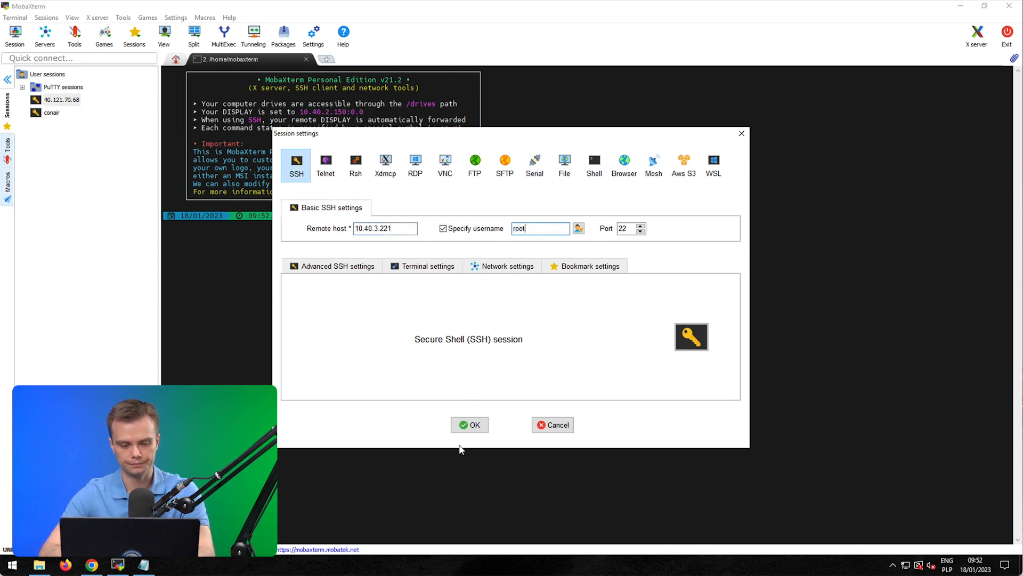
left_click(469, 425)
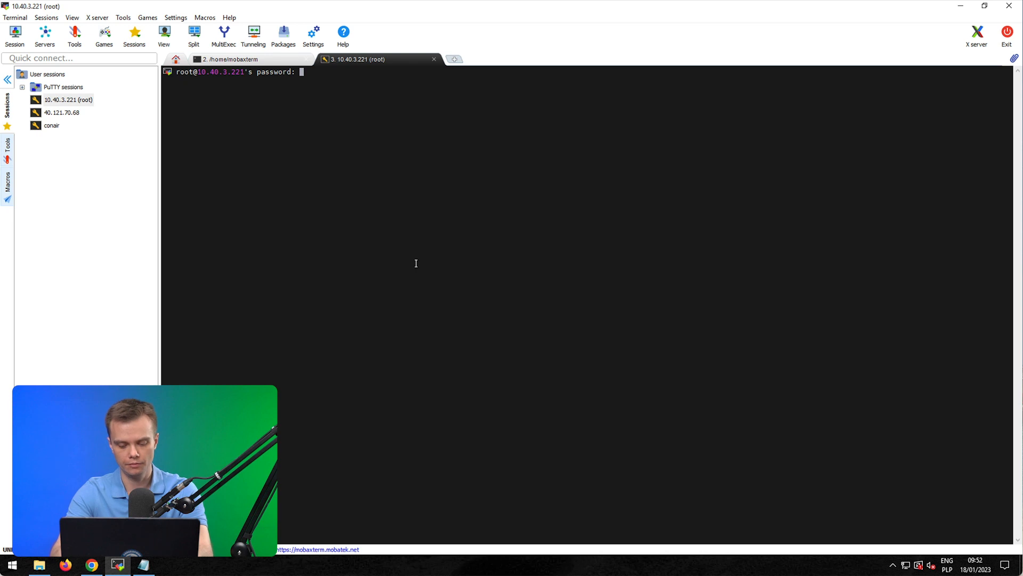
Step: Log in with the root password, decline saving it, and list interfaces with 'ip a'
key("Return")
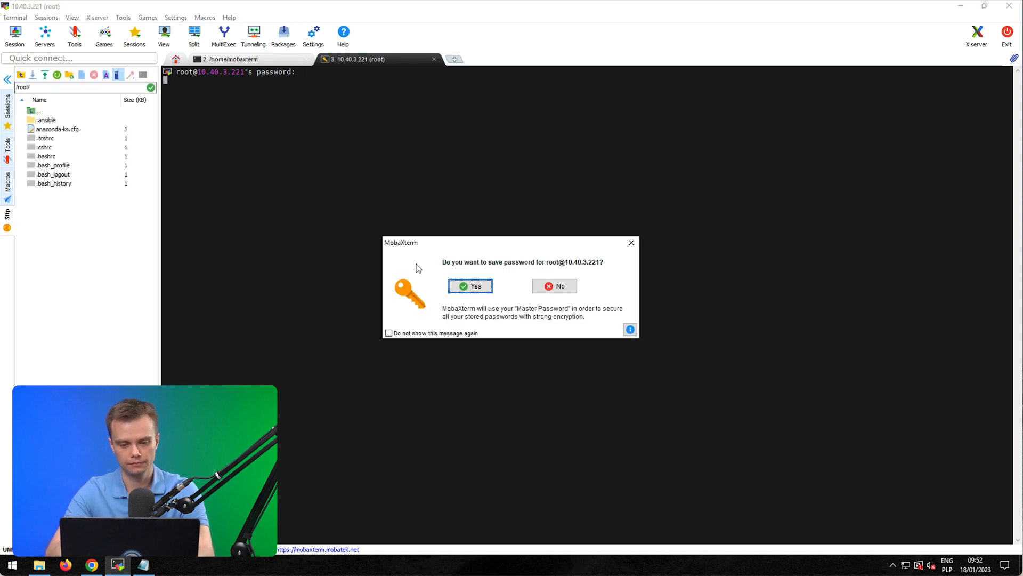
left_click(550, 293)
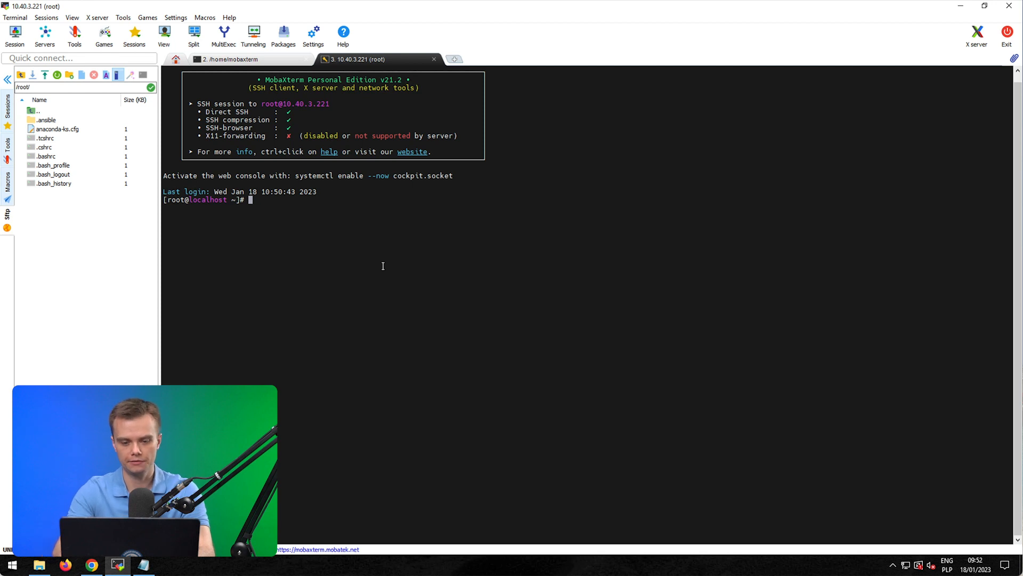
type("ip aa")
key("Return")
type("ip a")
key("Return")
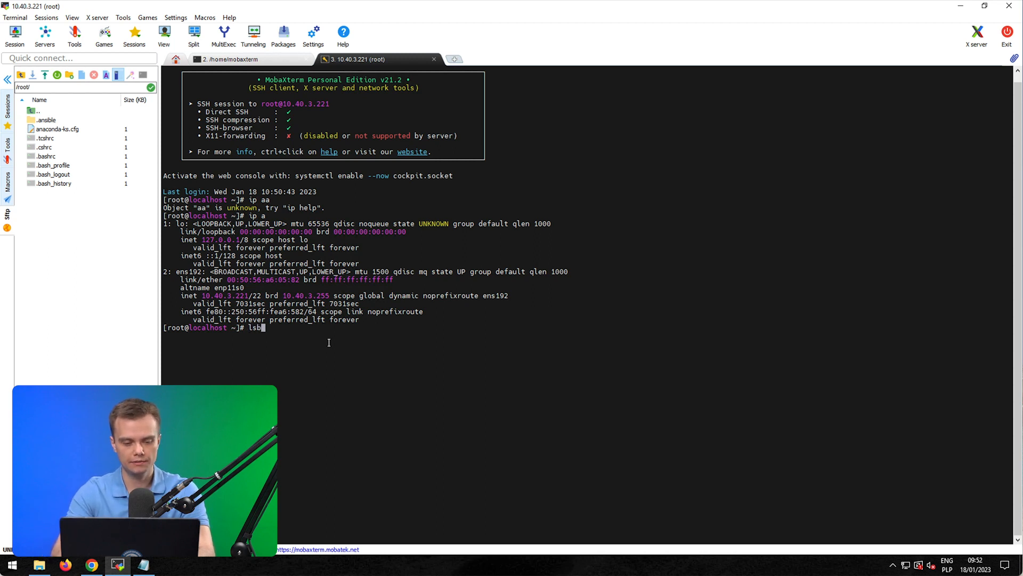
Step: Run lsblk to check the 200G /vprotect_data and /vprotect_cloud mounts
key("Return")
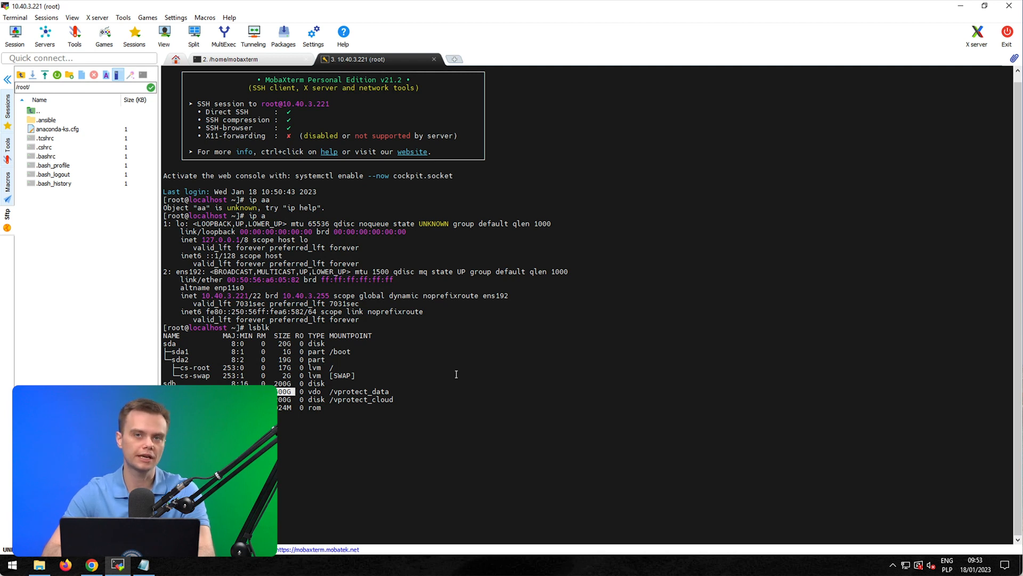
left_click(320, 406)
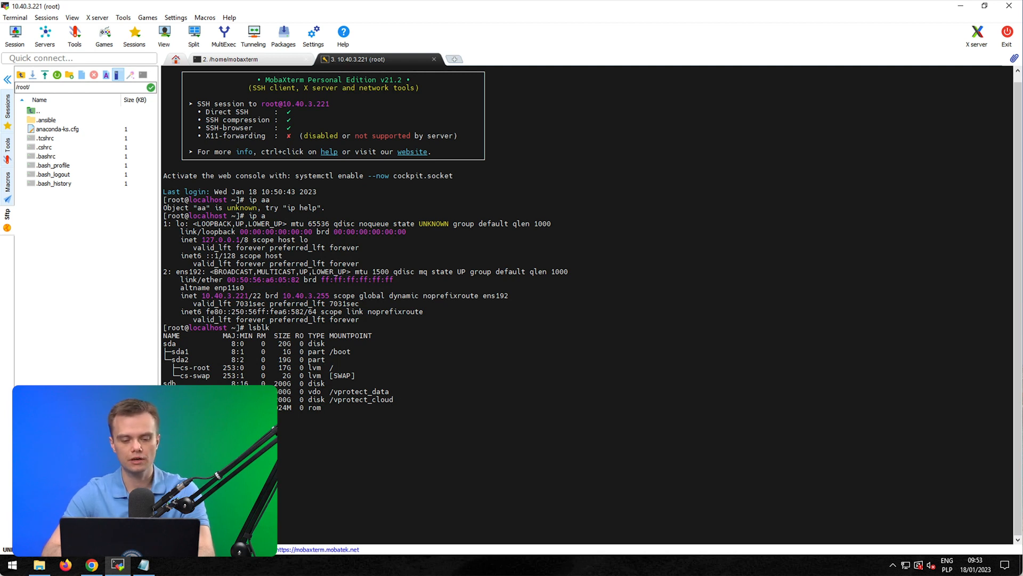
left_click_drag(398, 398, 349, 398)
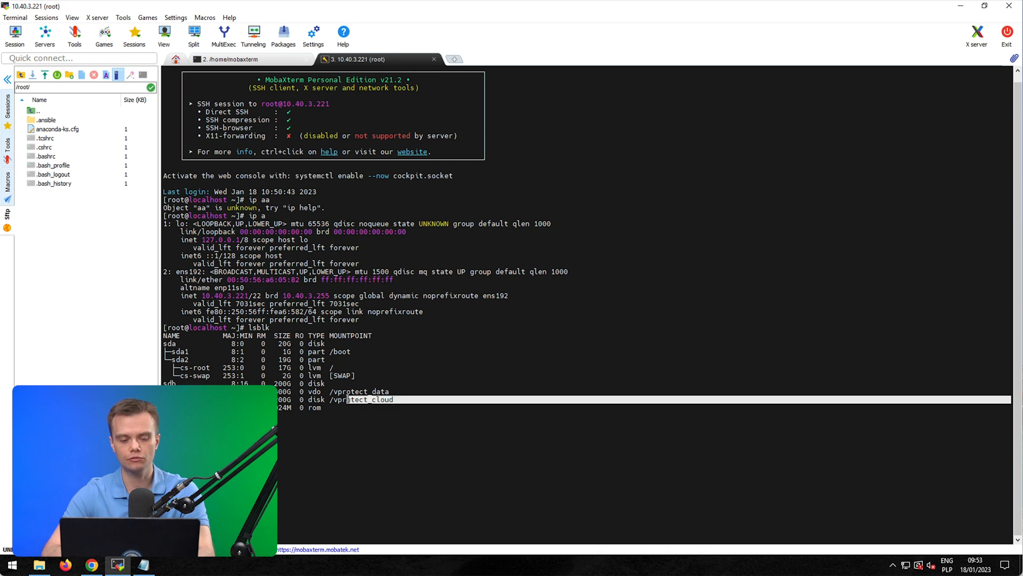
left_click(347, 398)
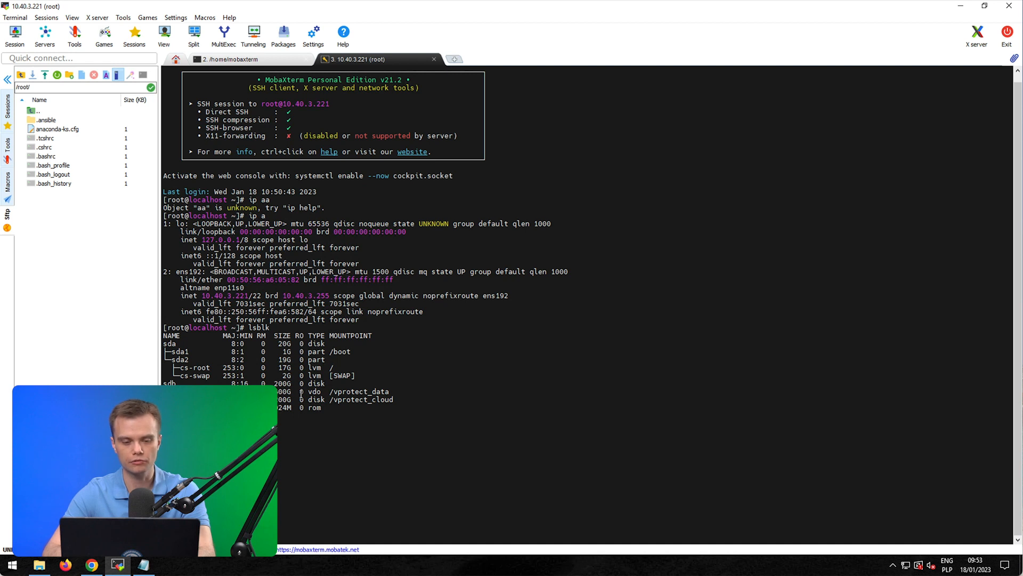
left_click(92, 565)
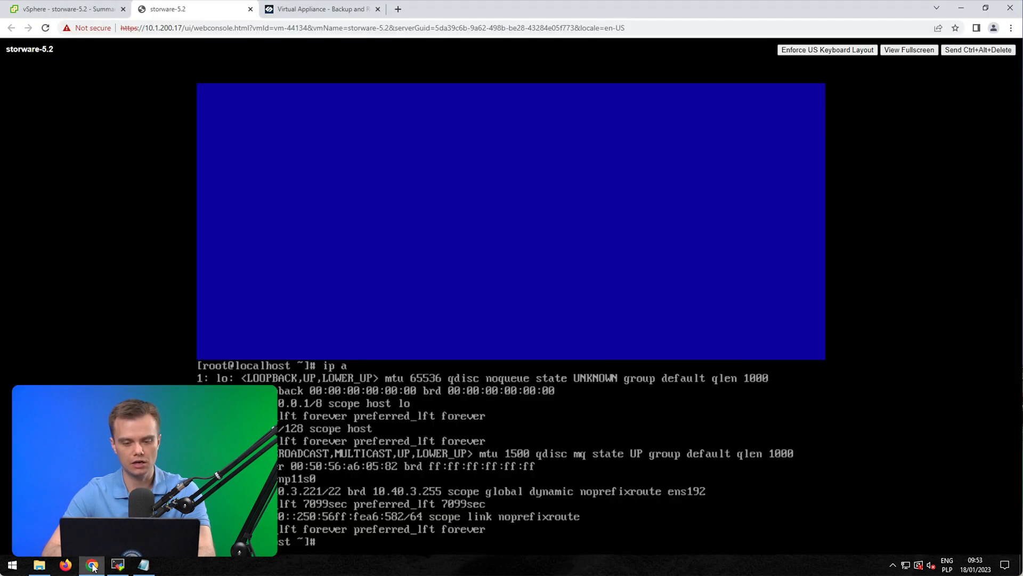
left_click(294, 10)
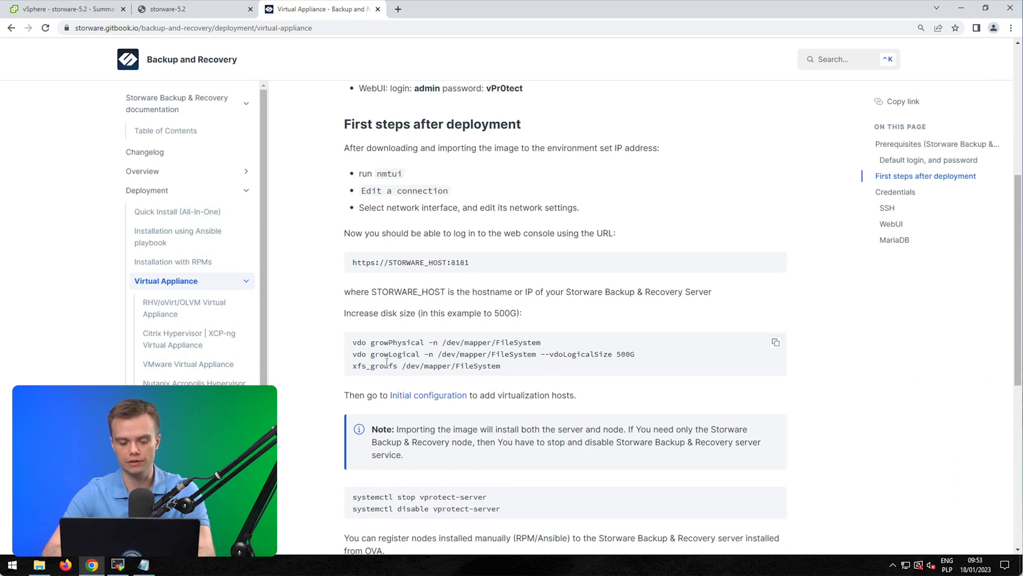
left_click(178, 14)
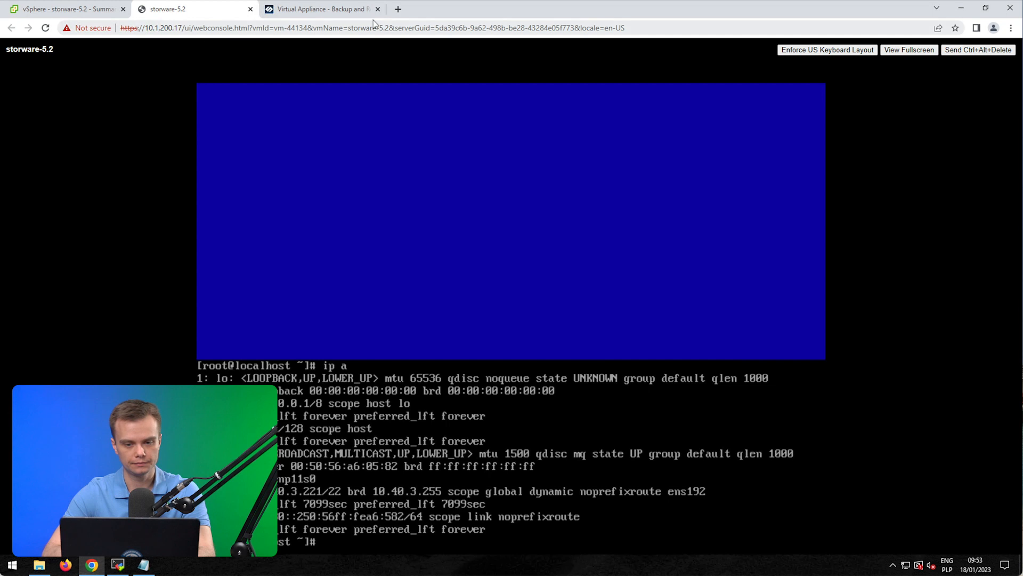
left_click(398, 11)
type("https://10.")
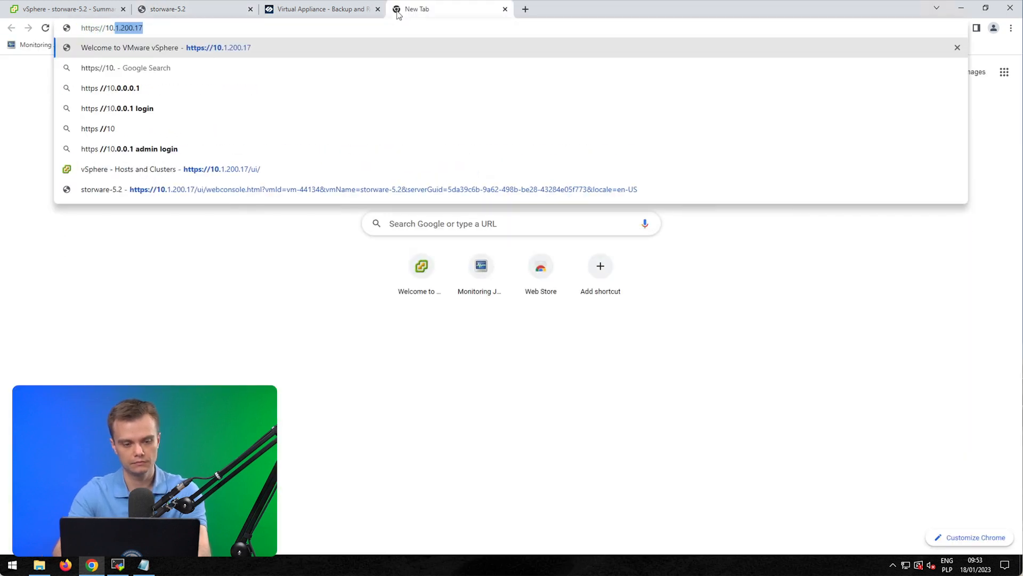
type("40.3.221")
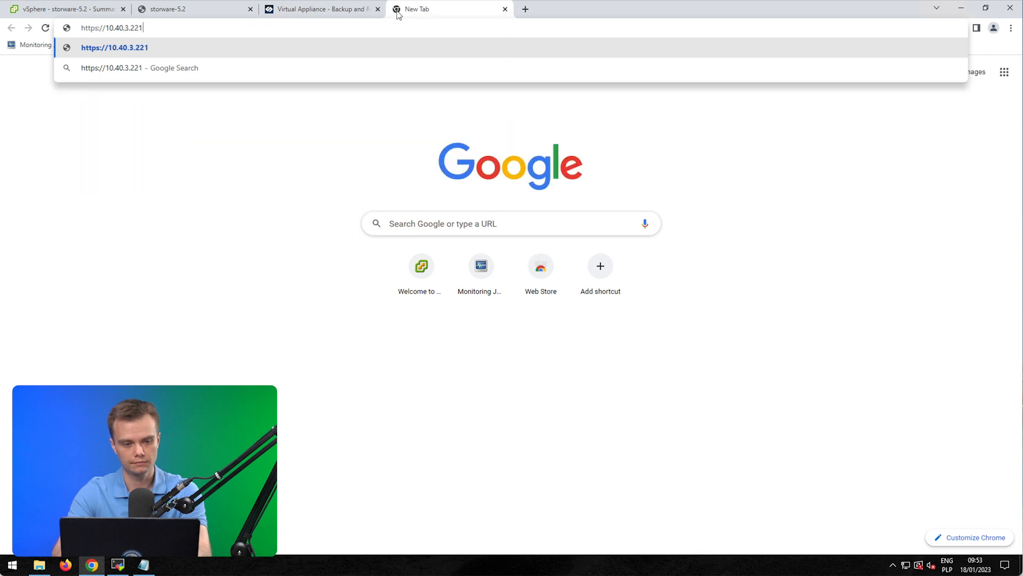
key("Return")
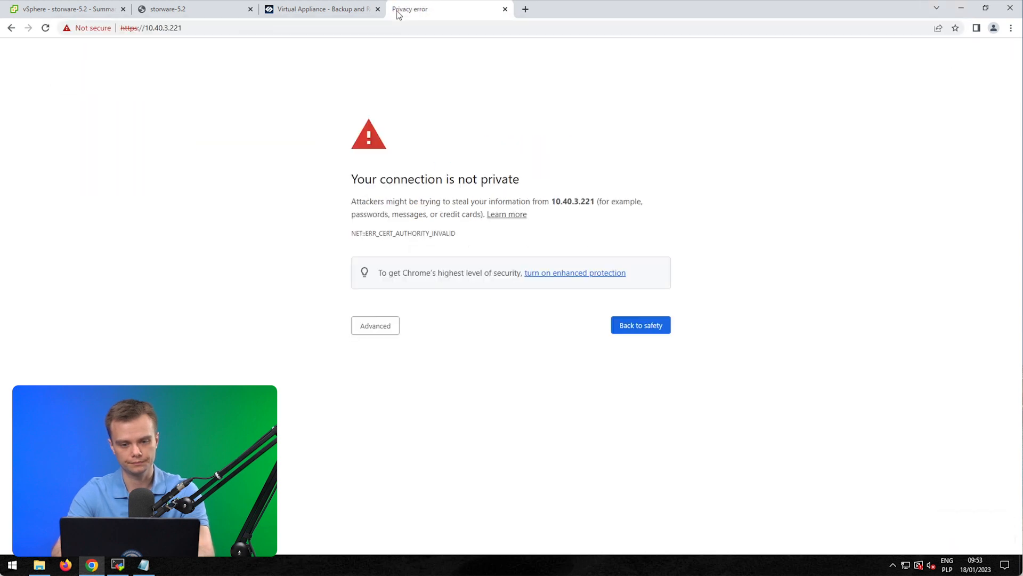
left_click(373, 326)
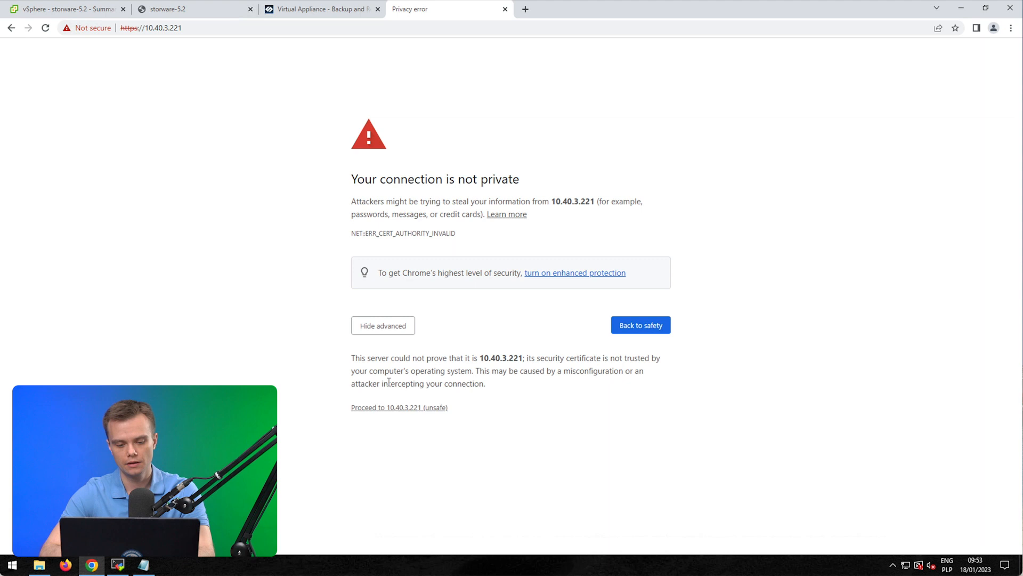
left_click(382, 409)
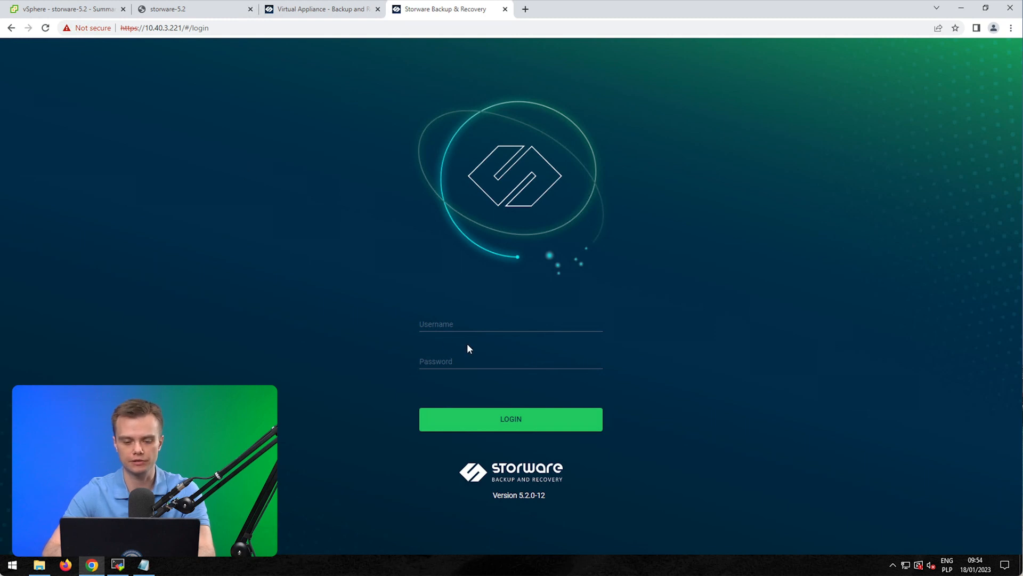
Step: Sign in with username admin and the account password
left_click(449, 327)
type("admin")
key("Tab")
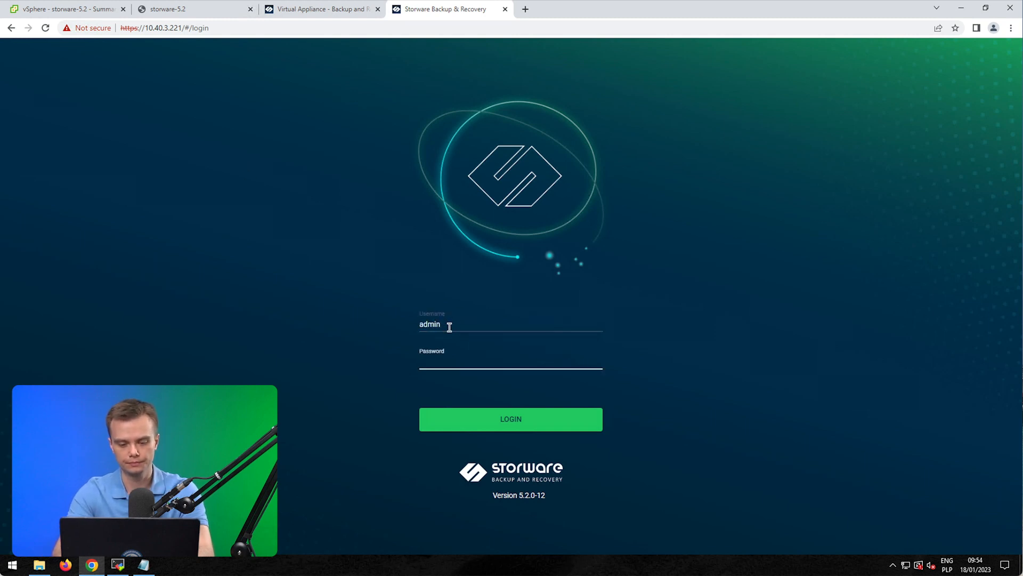
type("********")
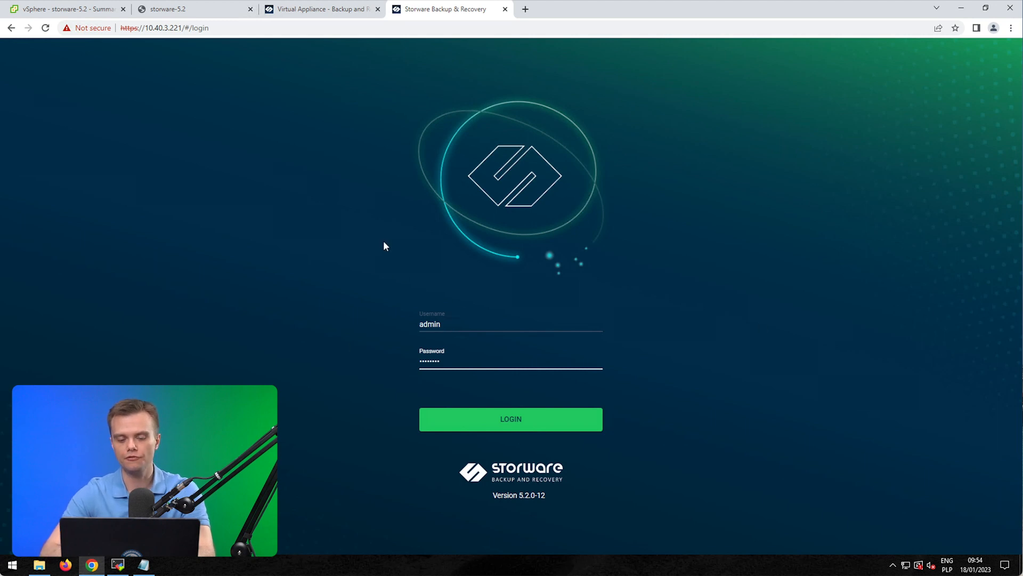
left_click(504, 419)
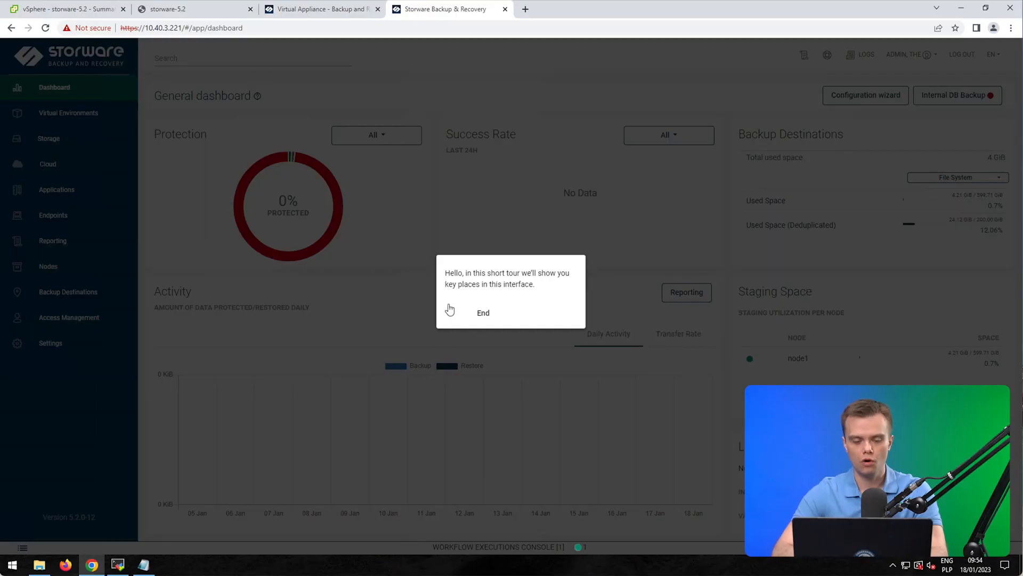
Step: Advance the tour through Configuration wizard, Virtual Environments, Storage, Cloud, Applications, Endpoints and the dashboard
left_click(450, 315)
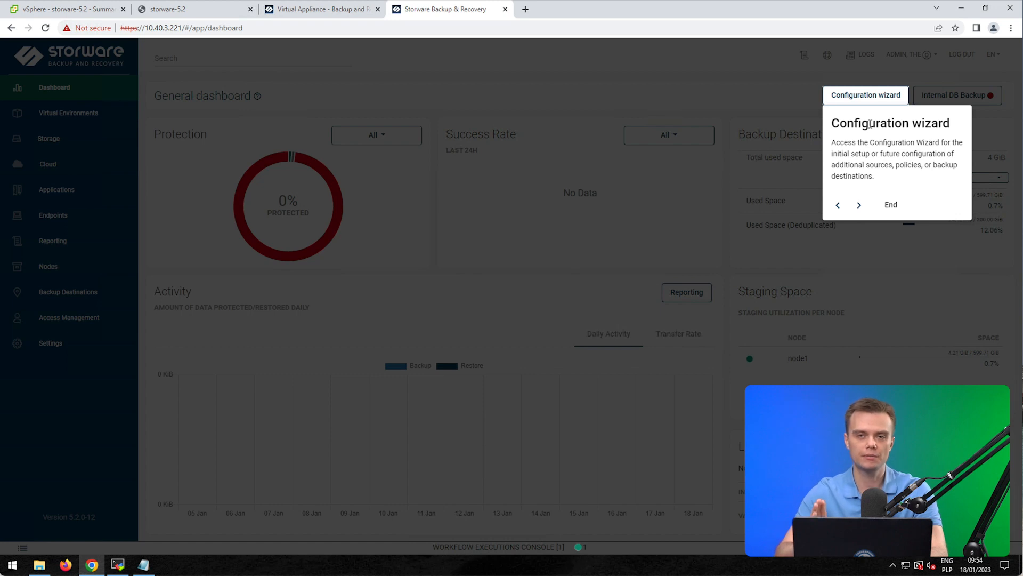
left_click(859, 206)
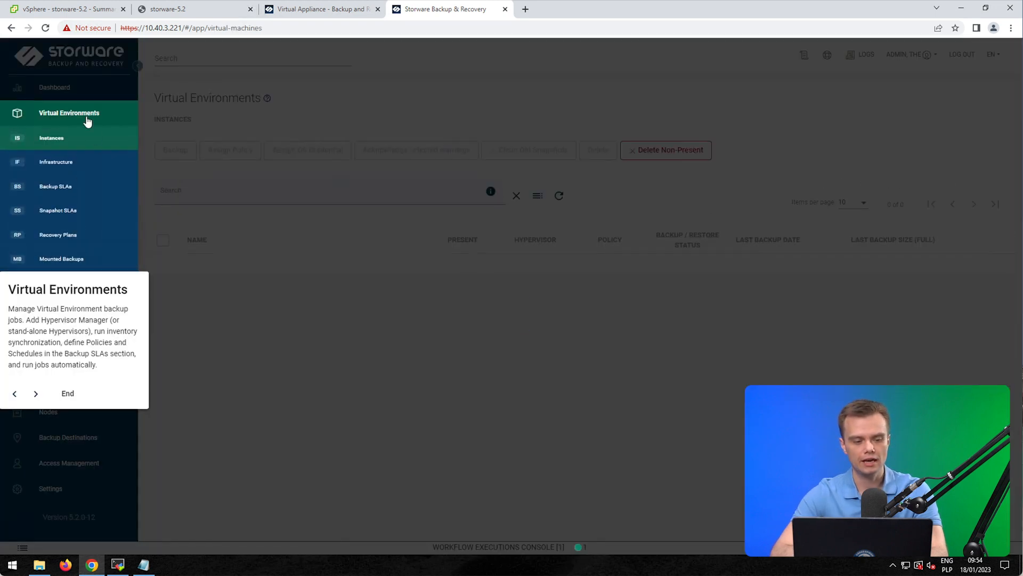
left_click(36, 393)
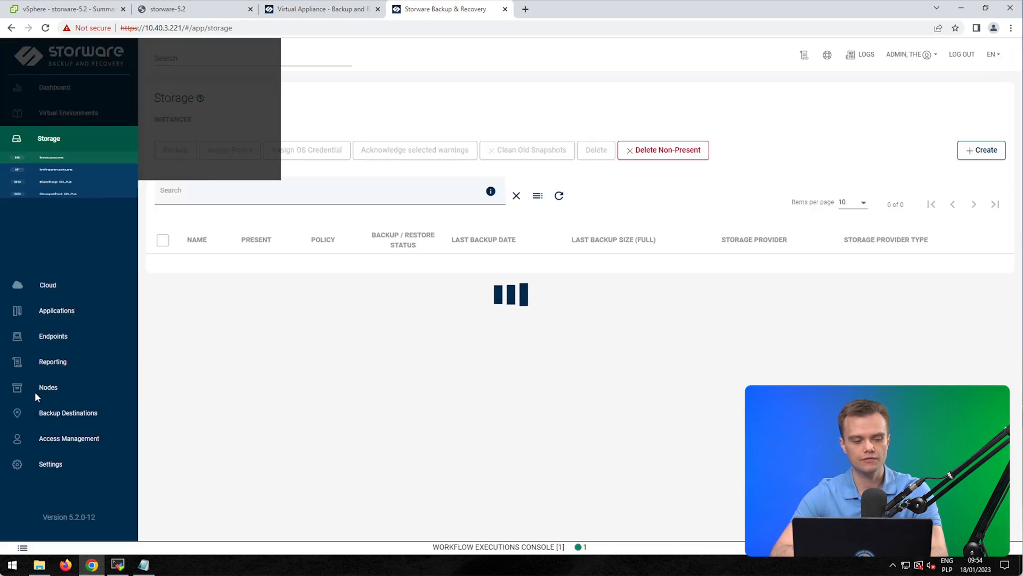
left_click(37, 428)
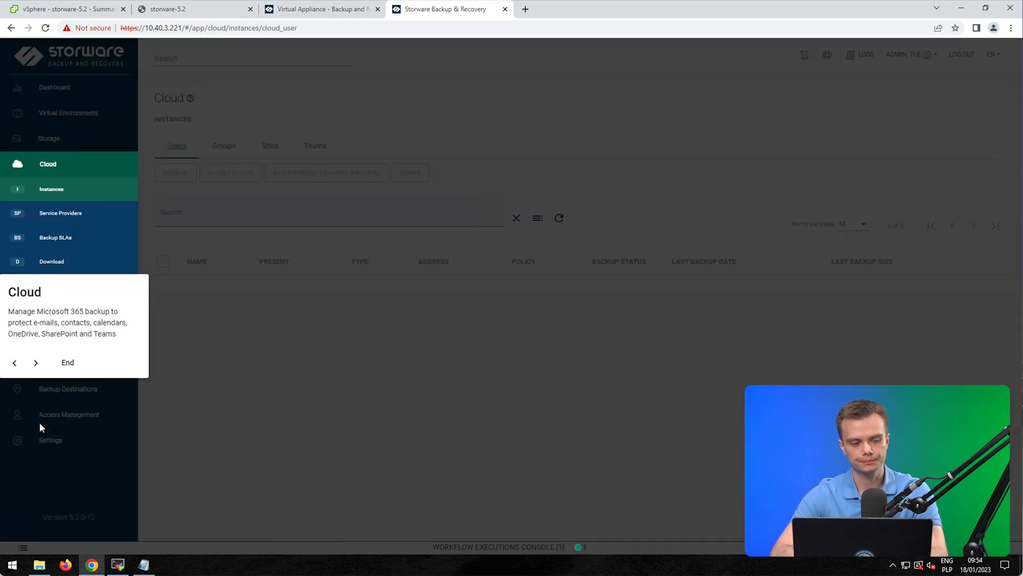
left_click(36, 363)
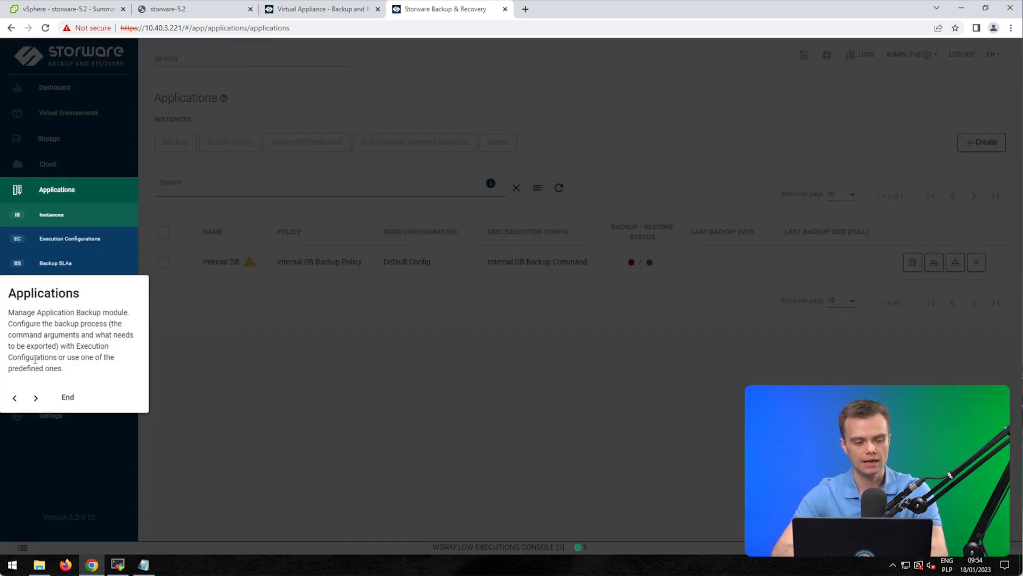
left_click(35, 397)
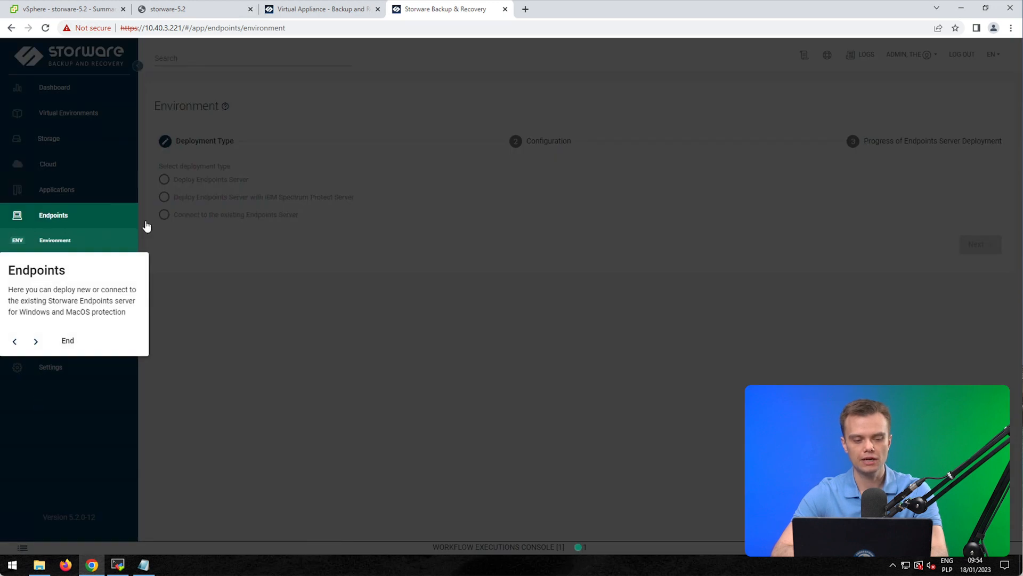
left_click(36, 342)
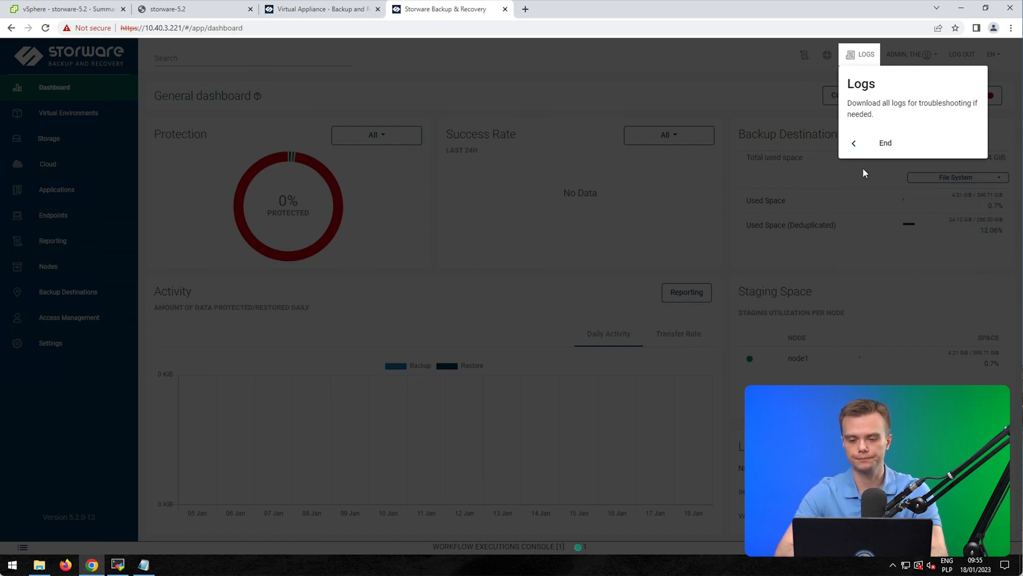
Step: Disable the application tour, skip the wizard prompt, and view Backup Destinations under Configuration wizard
left_click(885, 143)
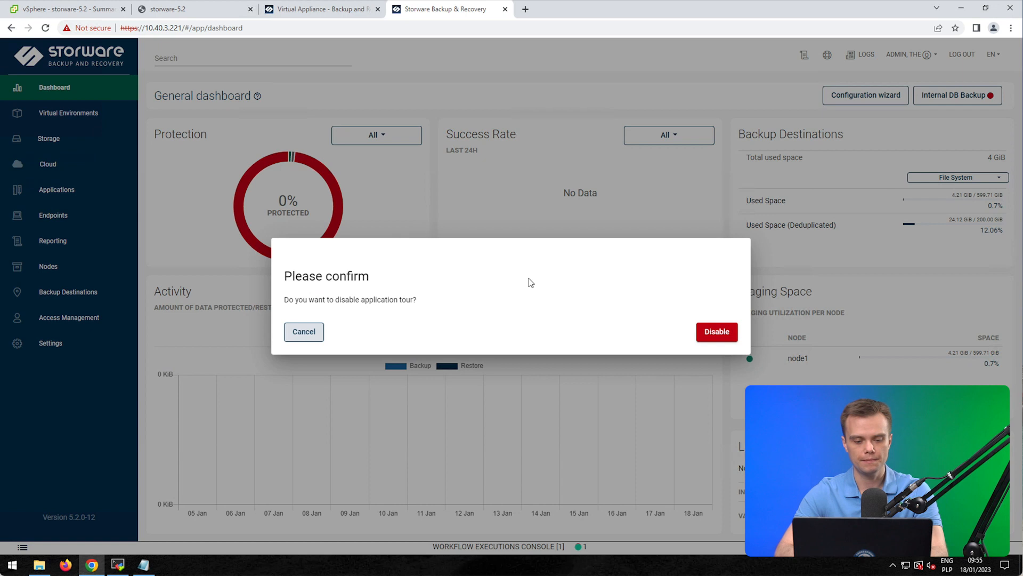
left_click(712, 334)
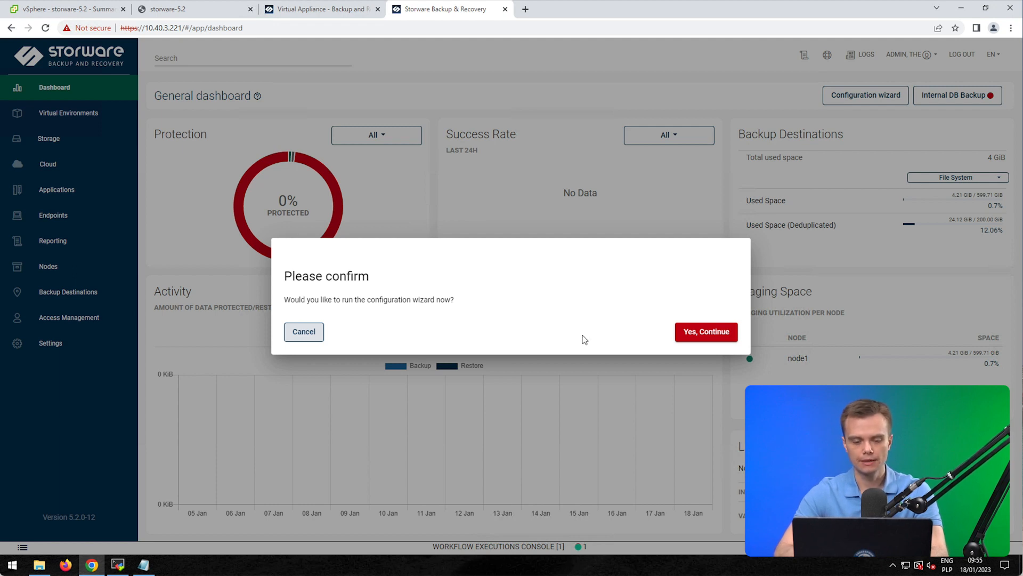
left_click(292, 334)
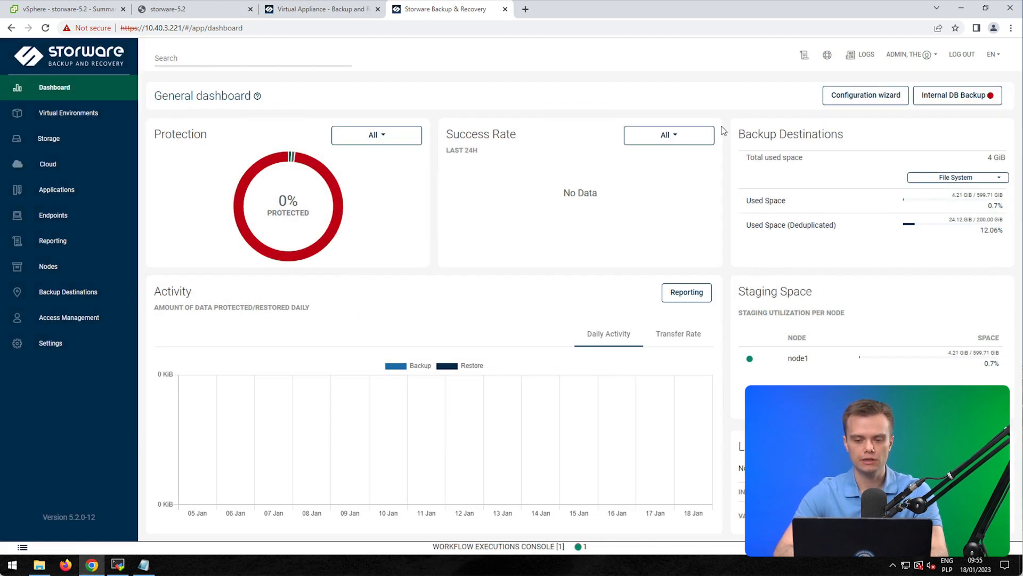
left_click(859, 98)
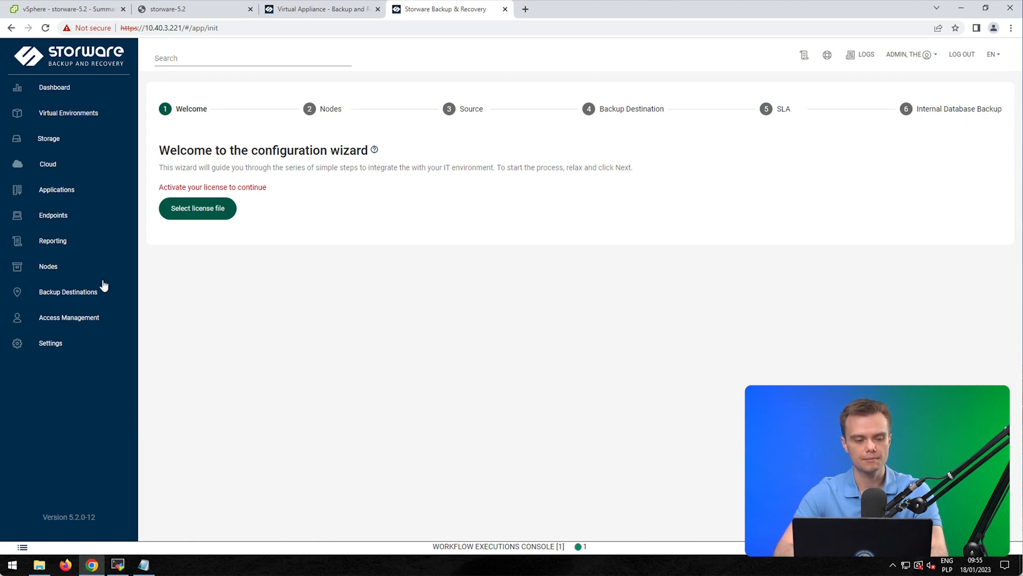
left_click(75, 291)
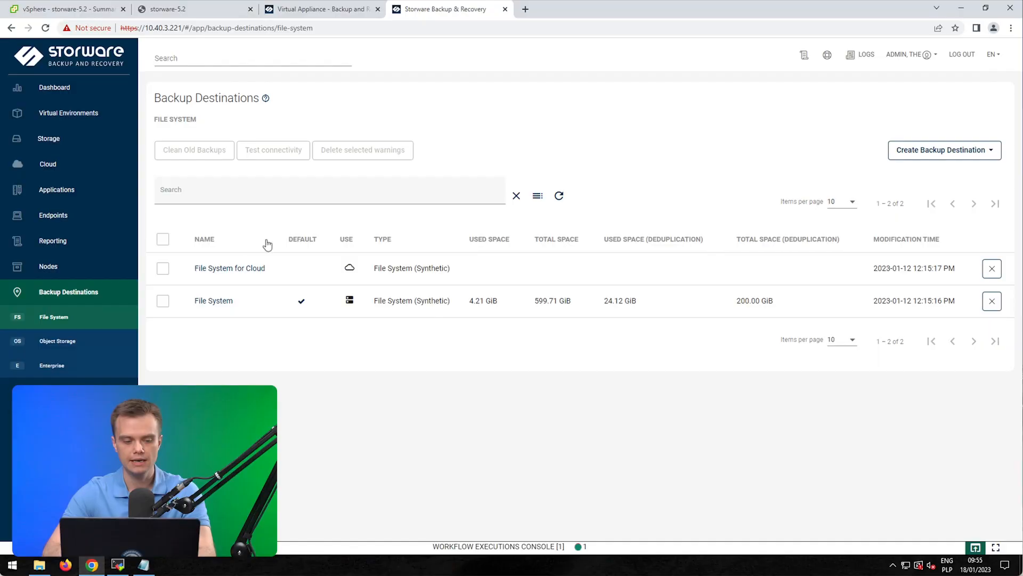
left_click(214, 301)
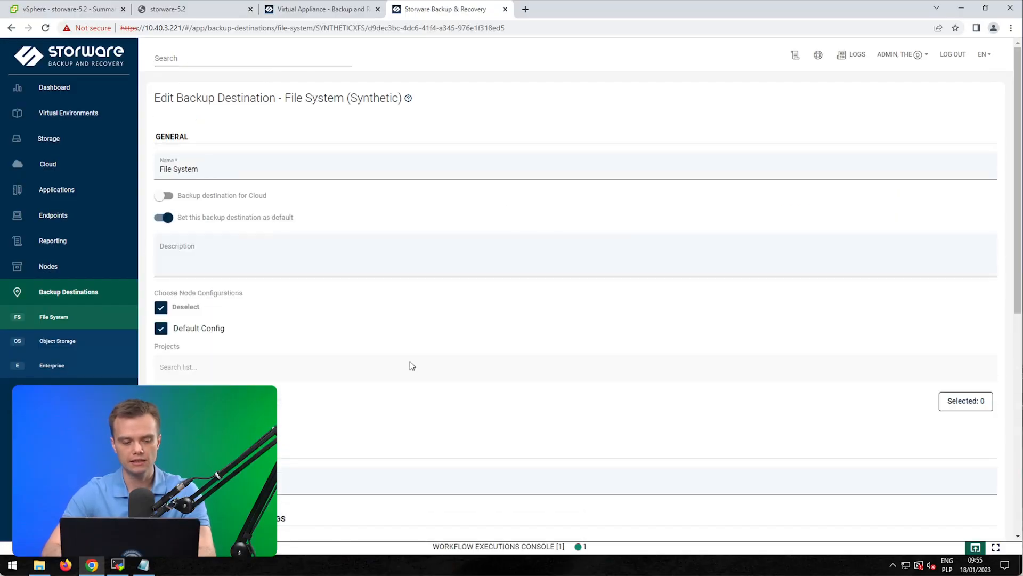
scroll(410, 364, "down", 1)
scroll(338, 310, "down", 1)
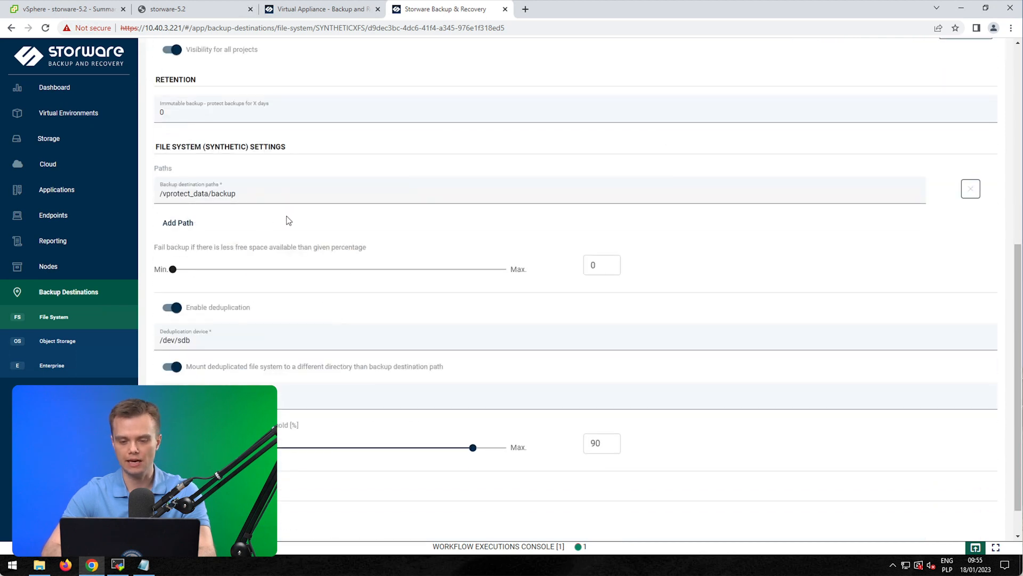
scroll(288, 218, "up", 5)
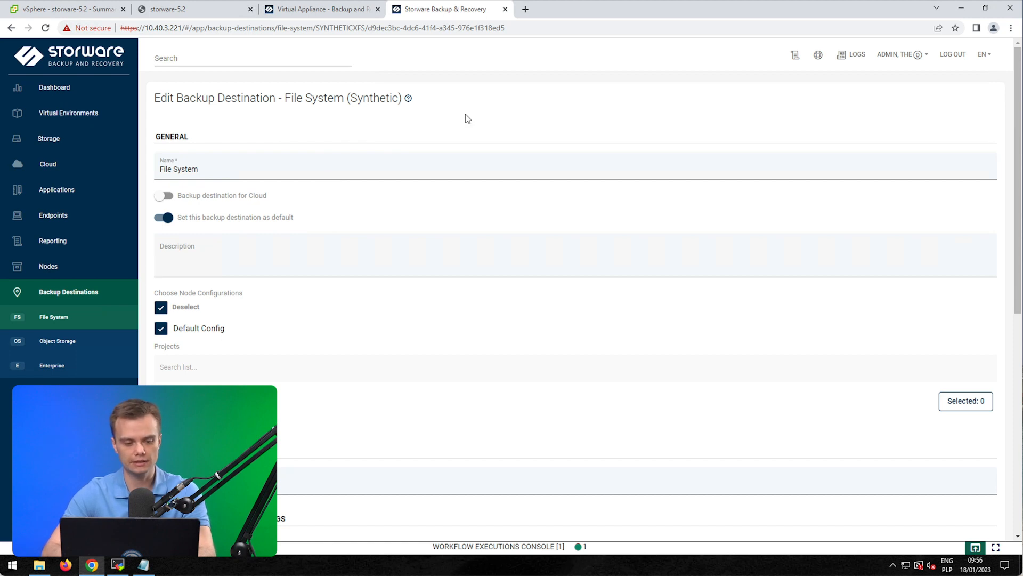
left_click(62, 315)
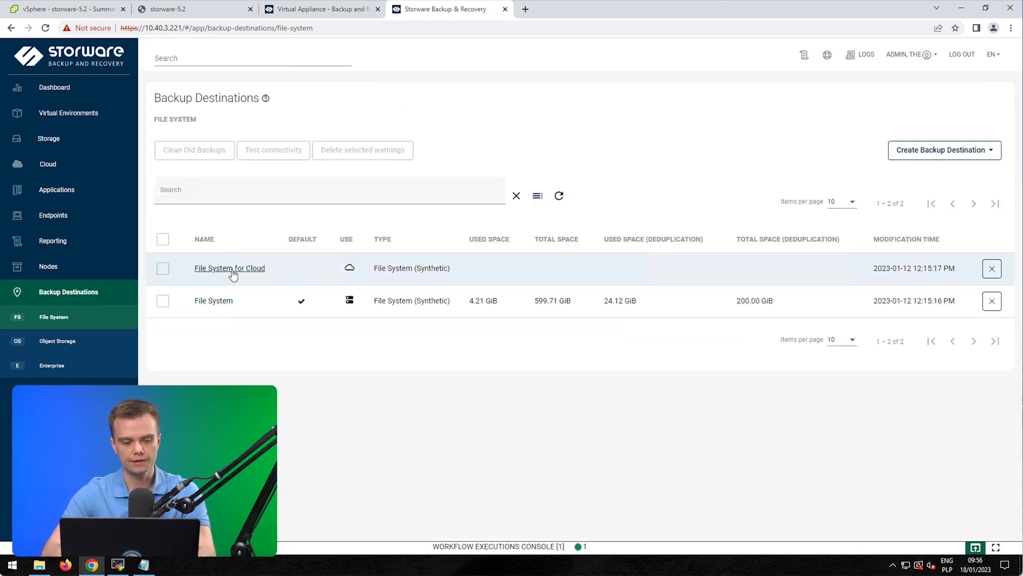
left_click(229, 267)
scroll(419, 356, "down", 1)
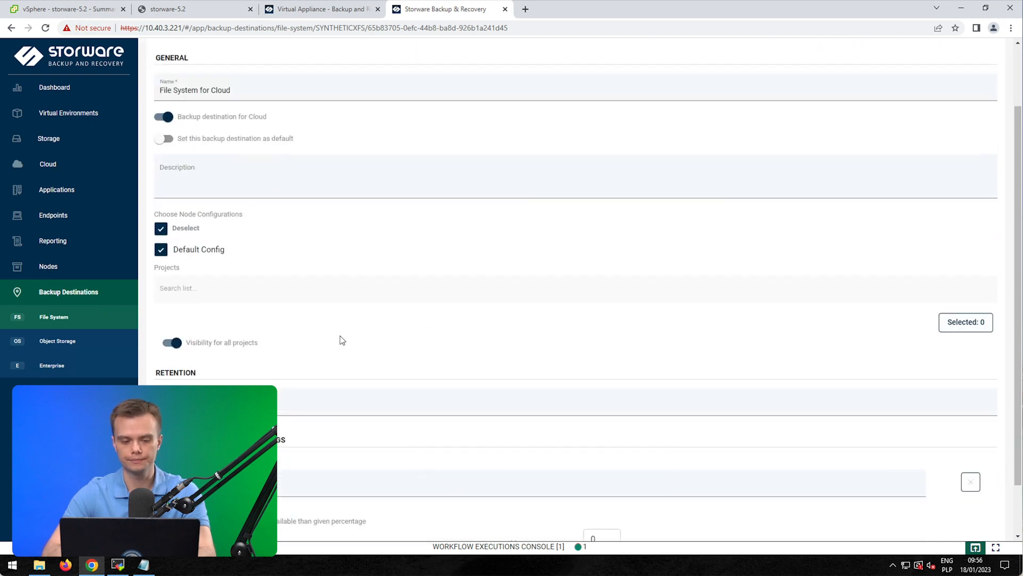
scroll(342, 340, "down", 1)
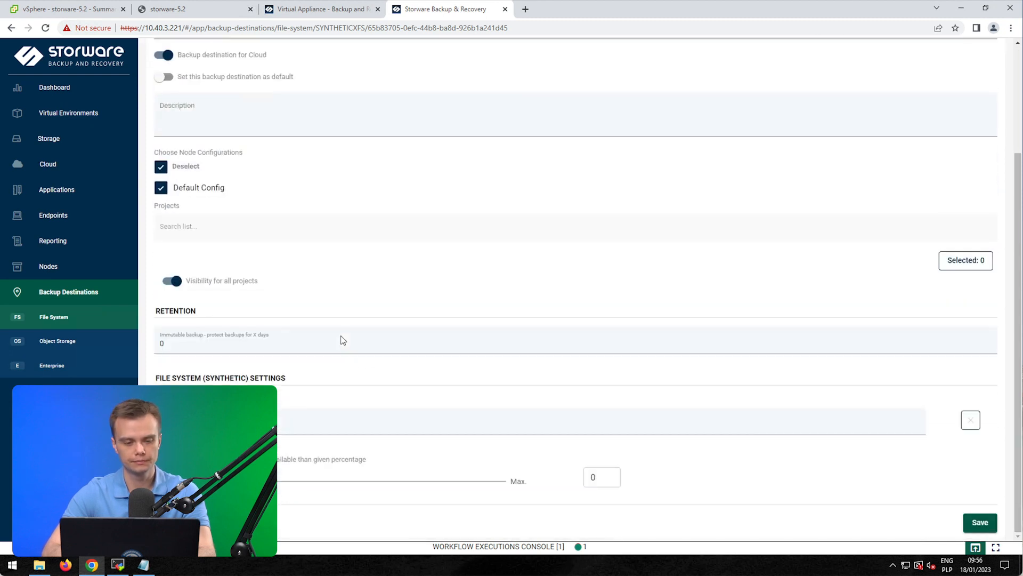
scroll(341, 339, "up", 2)
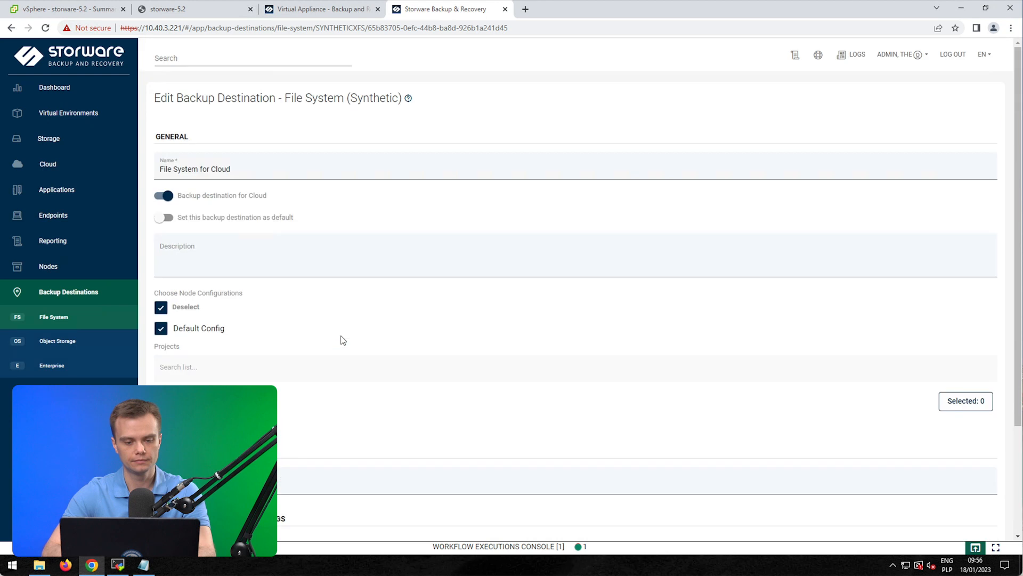
left_click(55, 319)
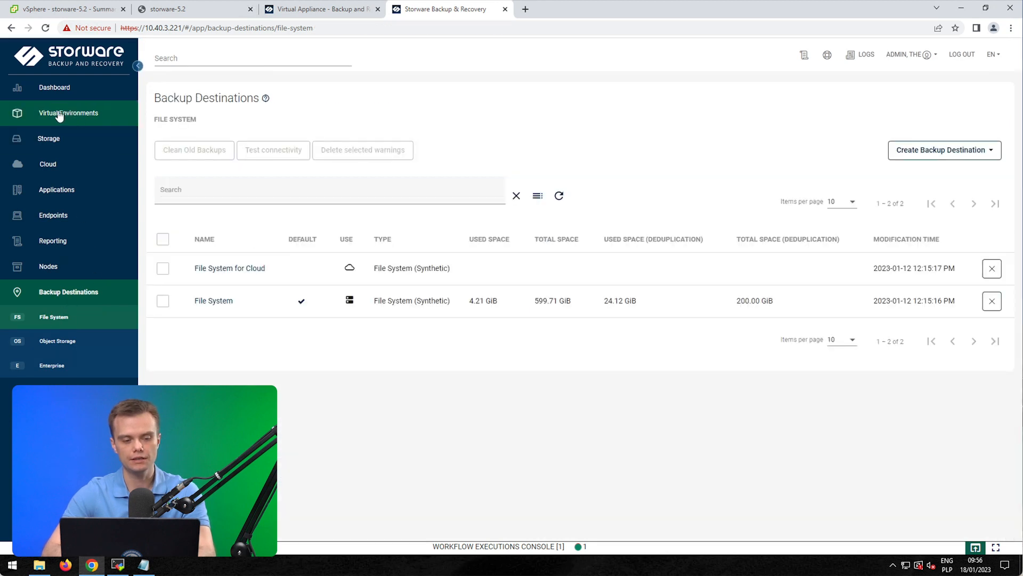
Step: Look over the instances and infrastructure pages, return to Dashboard, and start choosing a licence file
left_click(57, 115)
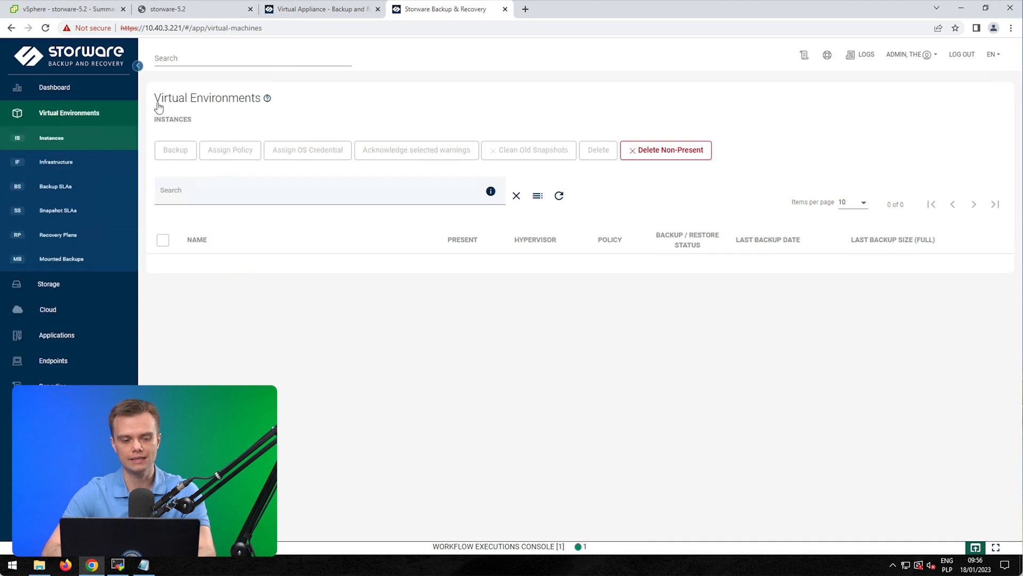
left_click(69, 171)
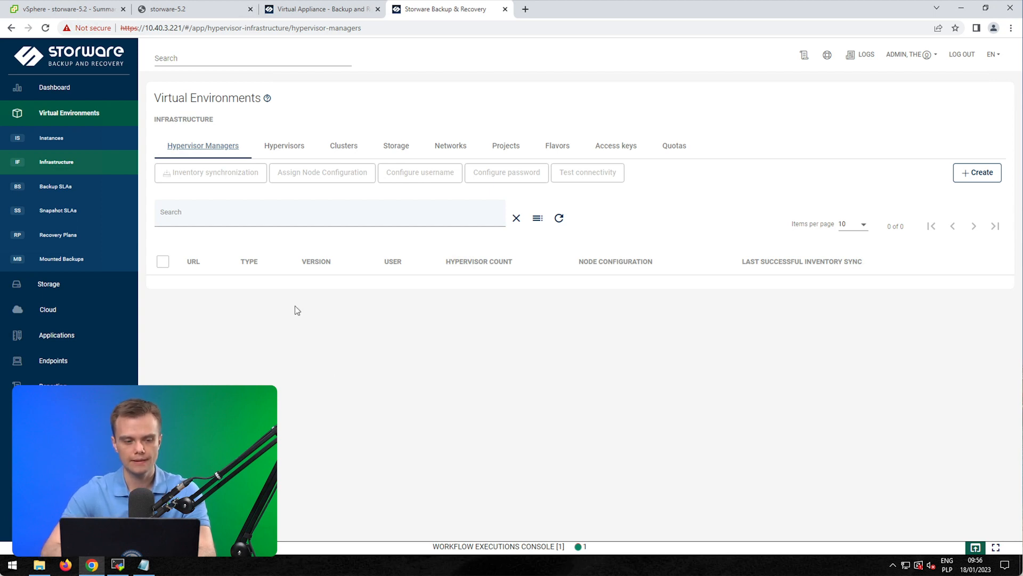
left_click(54, 95)
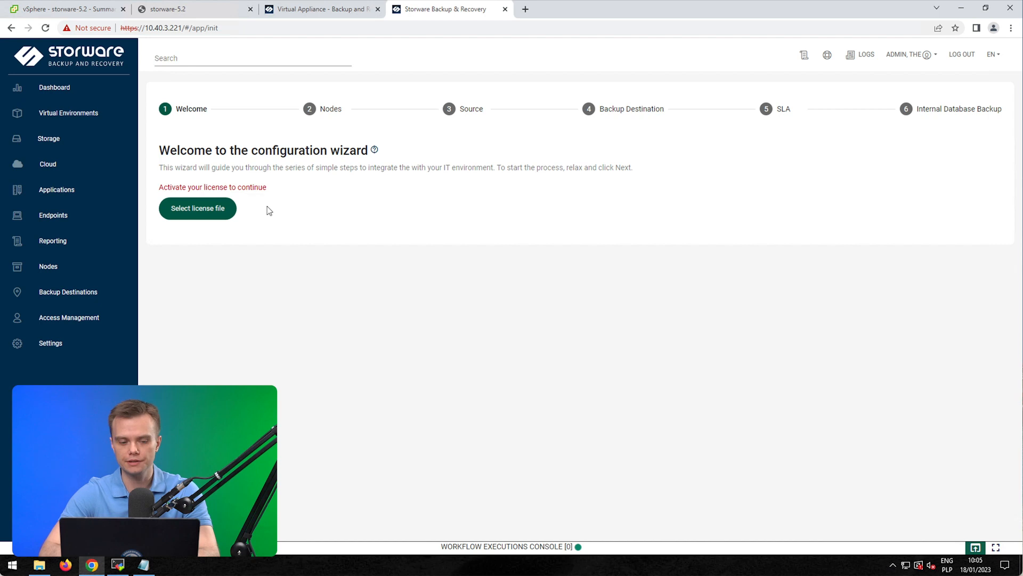
left_click(172, 208)
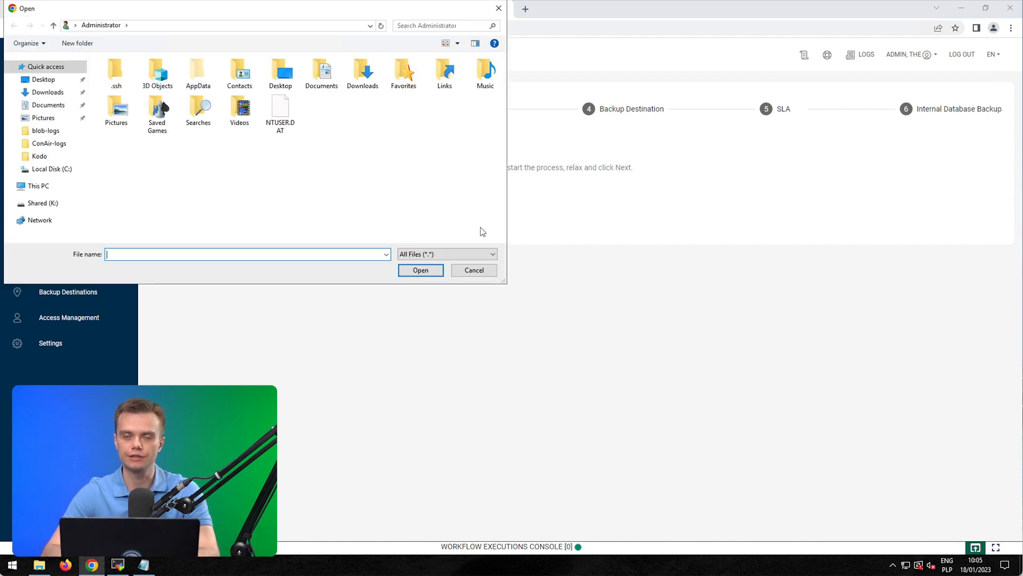
Step: Load license.key from the Desktop as the product licence and accept the licence agreement
left_click(35, 81)
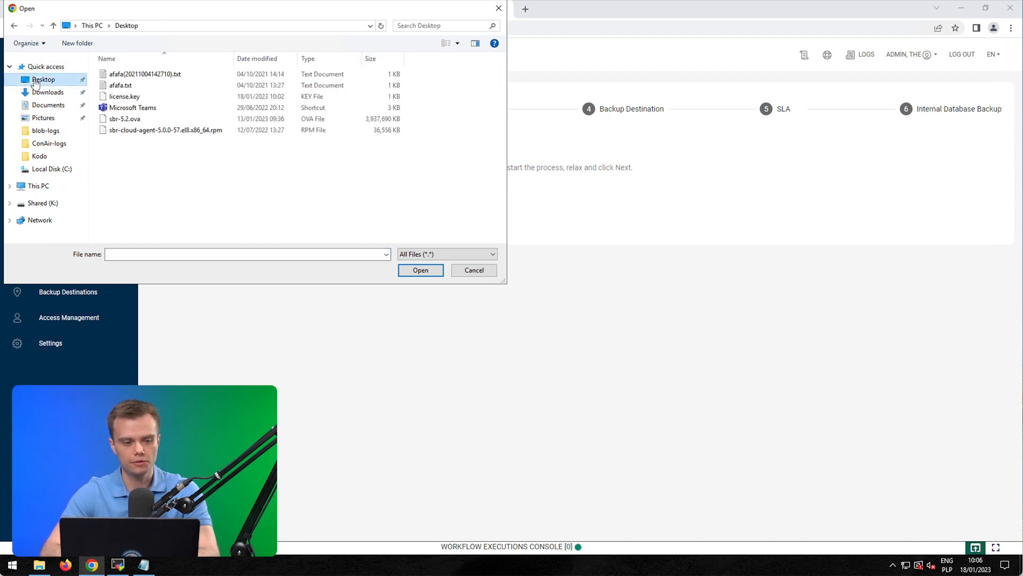
double_click(127, 97)
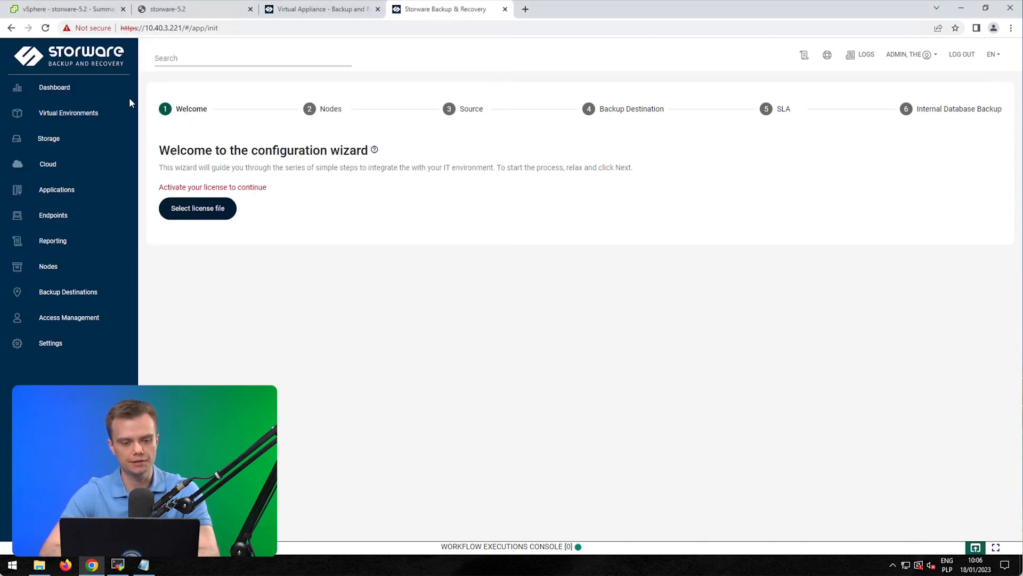
scroll(841, 198, "down", 20)
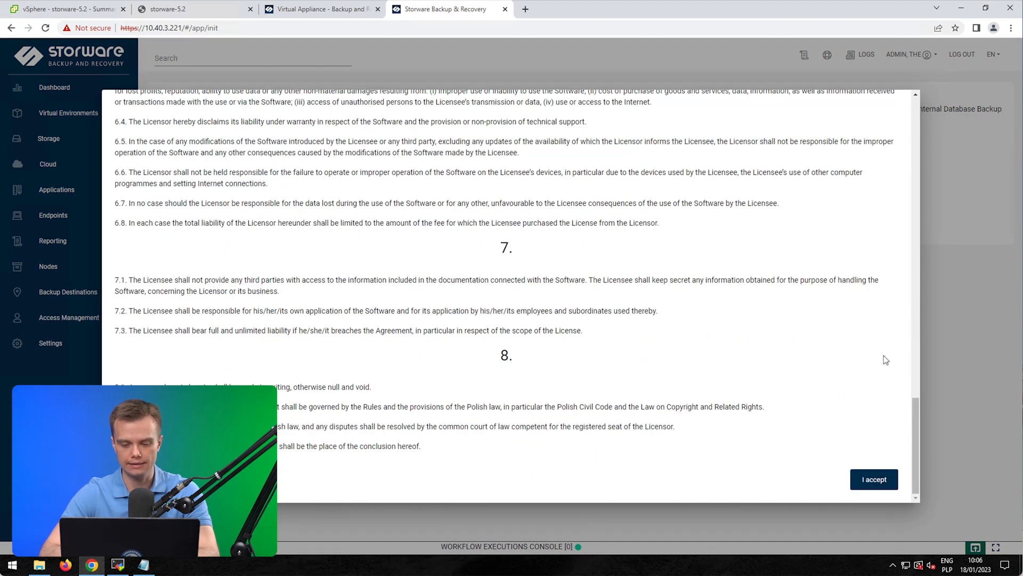
left_click(872, 481)
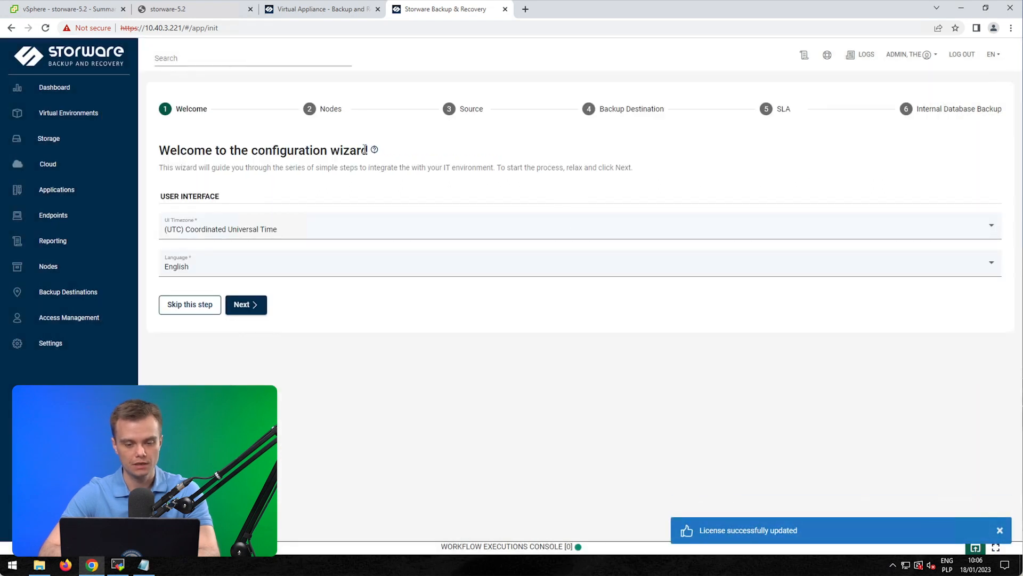
Step: Set the UI timezone to (UTC+01:00) Sarajevo, Skopje, Warsaw, Zagreb and continue to Nodes
left_click(212, 228)
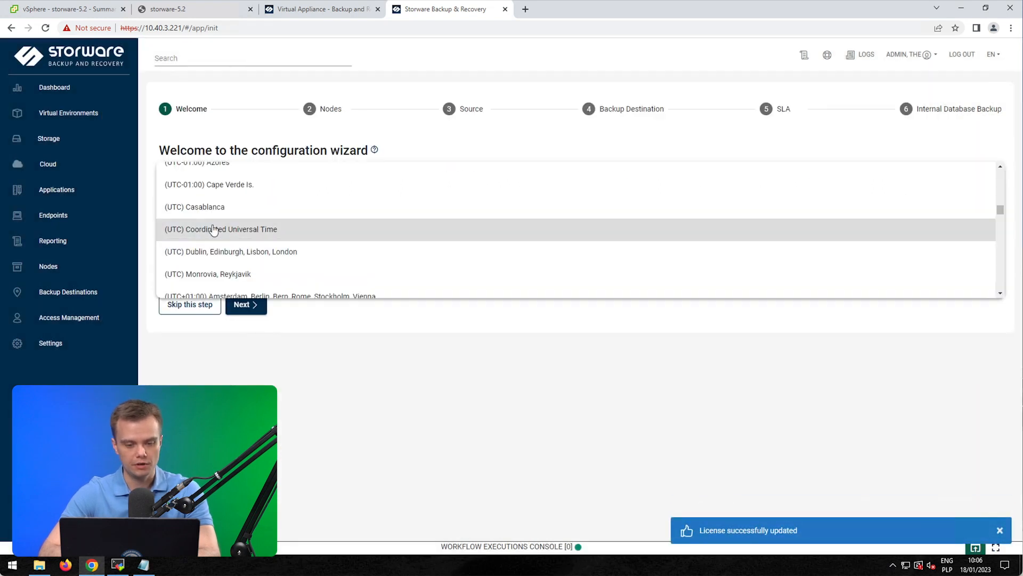
scroll(285, 243, "down", 2)
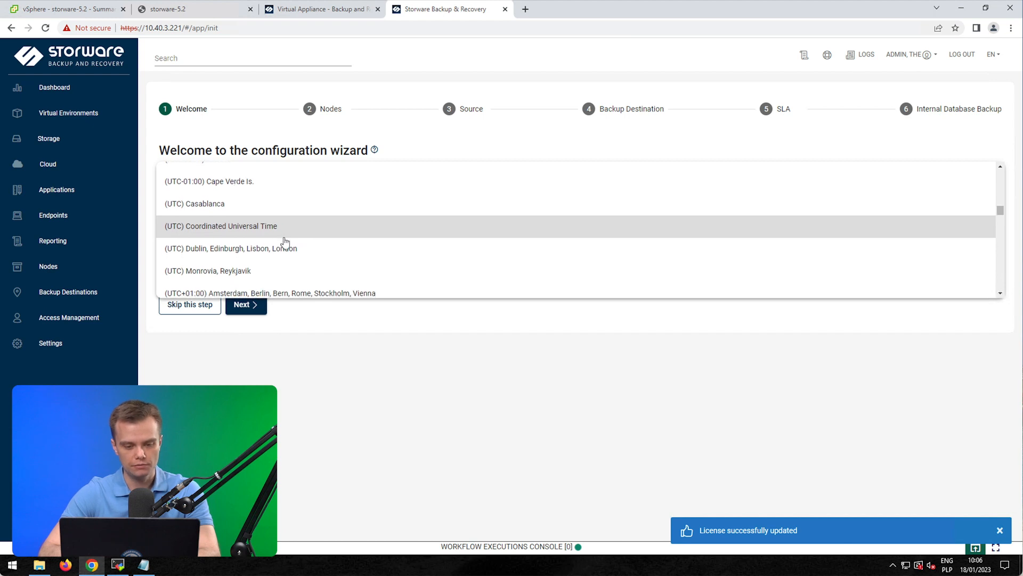
scroll(286, 243, "down", 3)
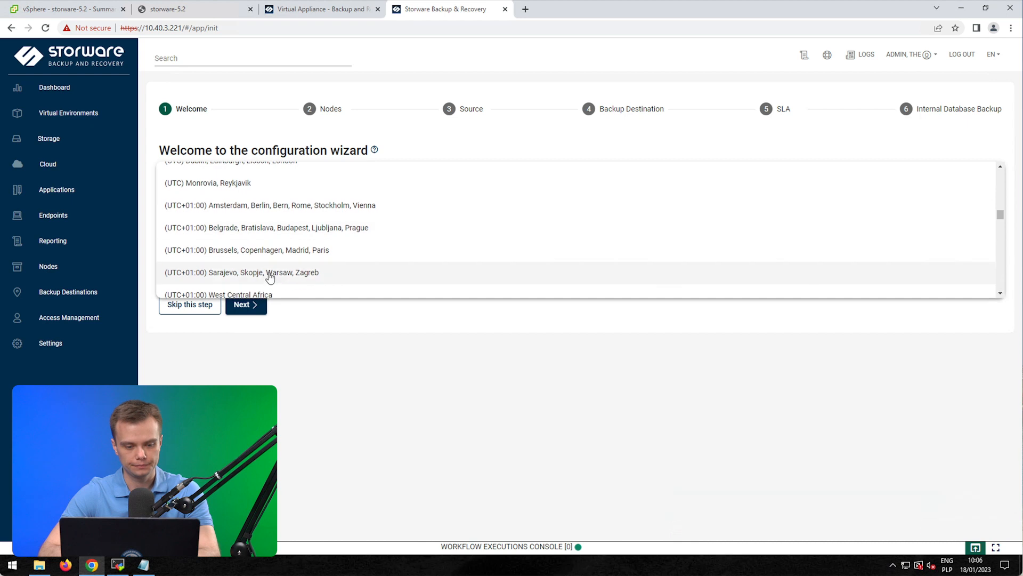
left_click(269, 275)
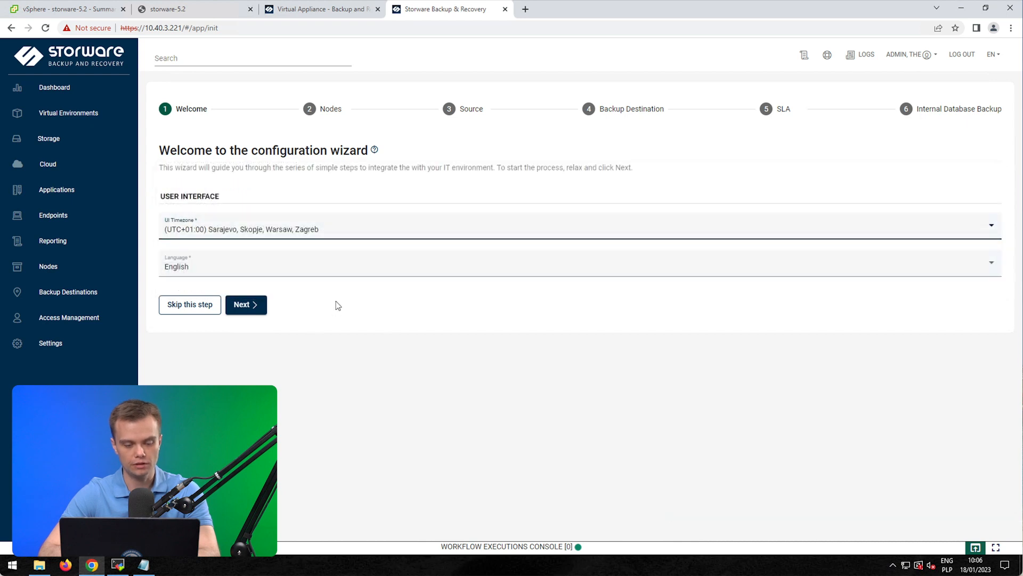
left_click(258, 308)
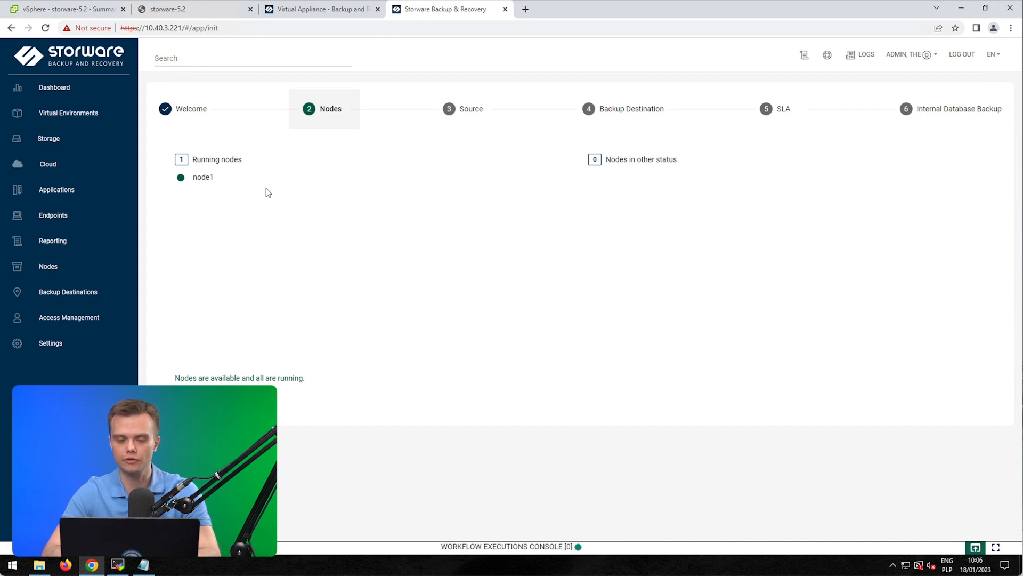
Step: Move past the Nodes step and select the source to configure
left_click(230, 403)
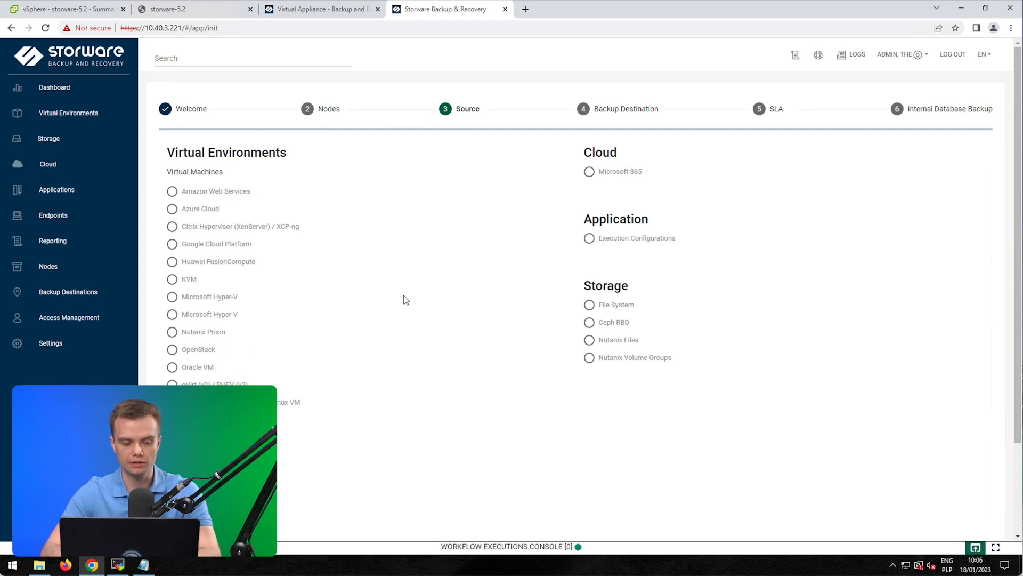
scroll(405, 299, "down", 1)
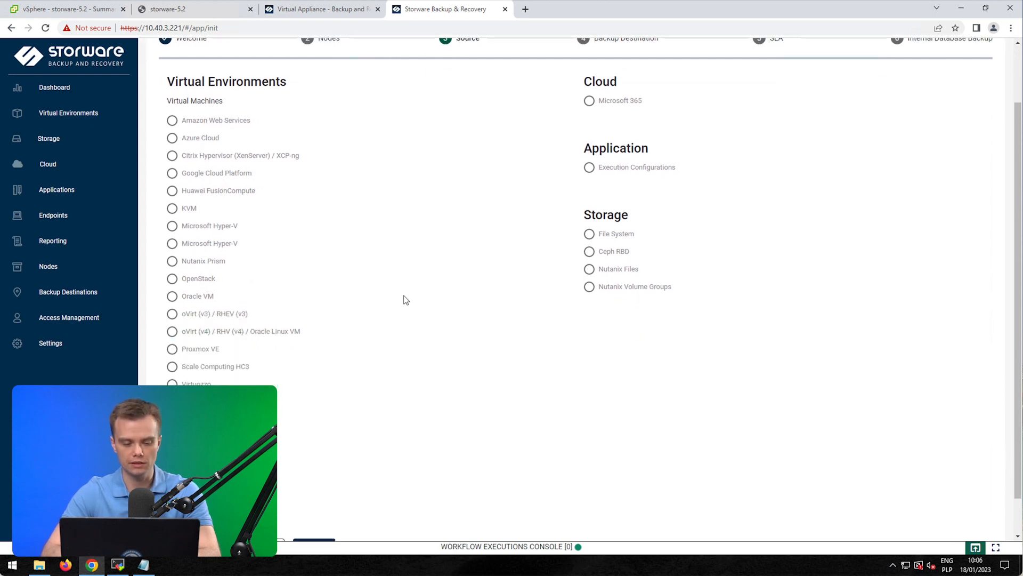
scroll(405, 299, "down", 1)
left_click(322, 506)
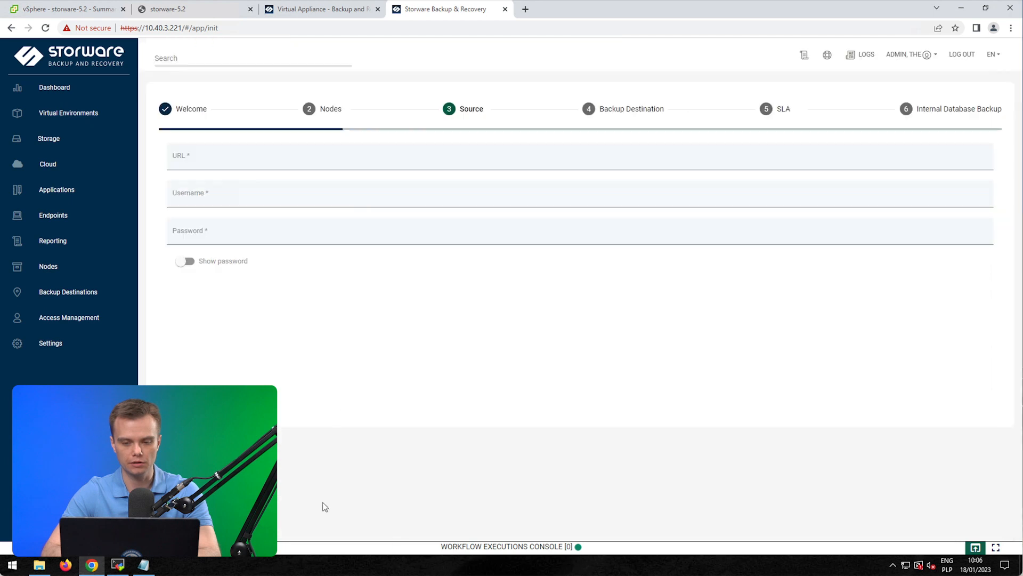
left_click(264, 159)
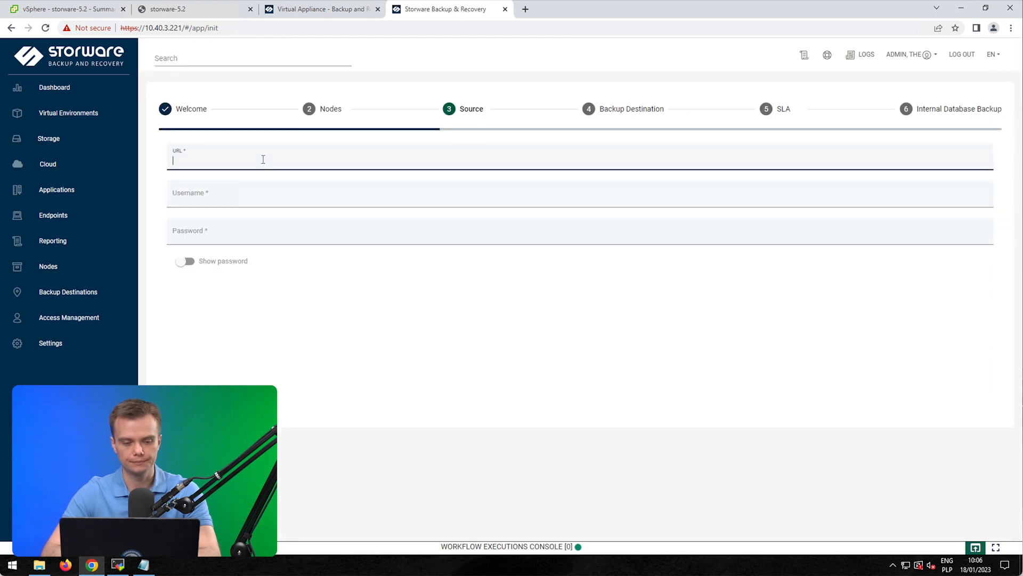
type("https://")
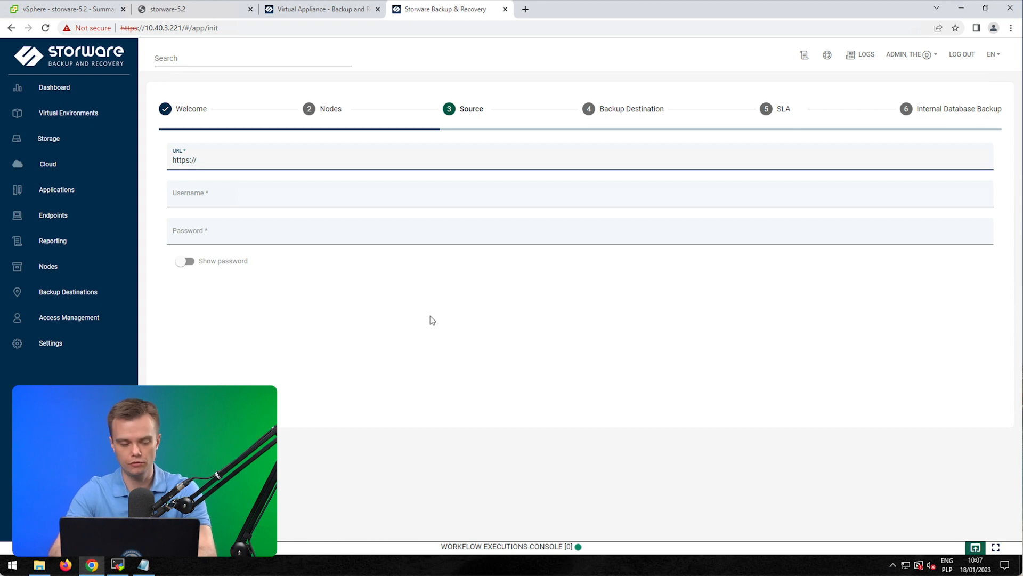
type("10")
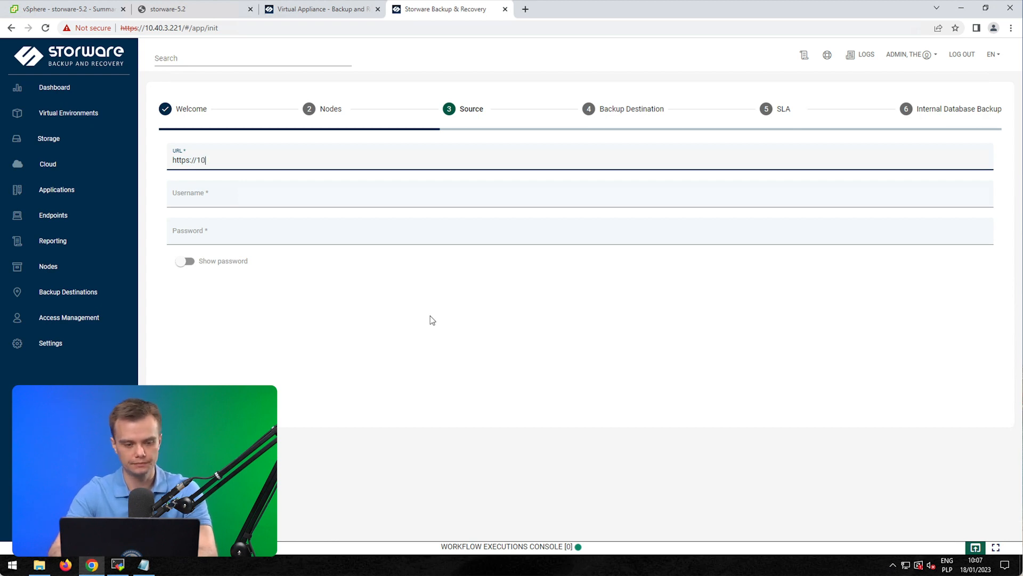
type(".1.200.17")
left_click(272, 198)
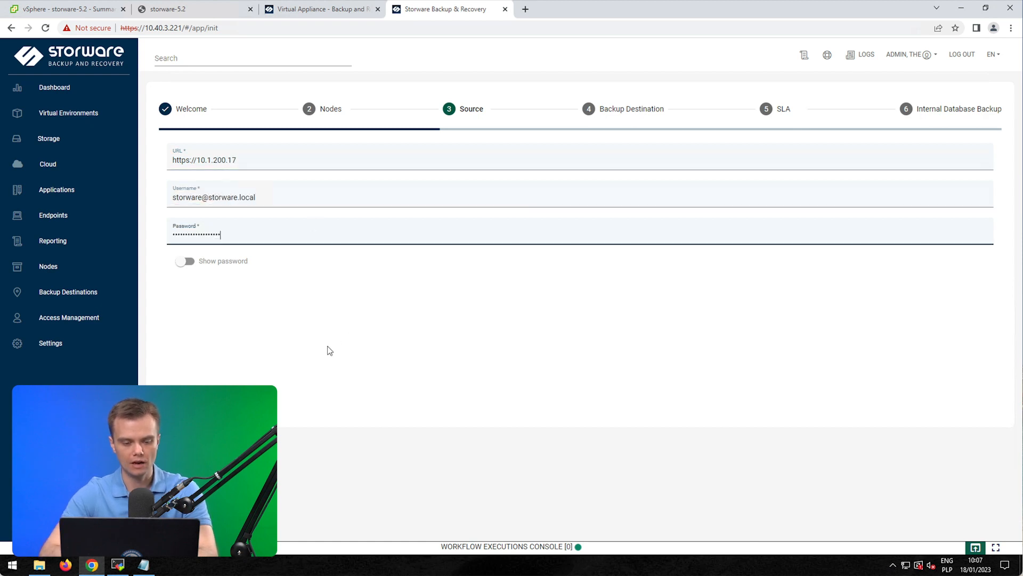
key("Return")
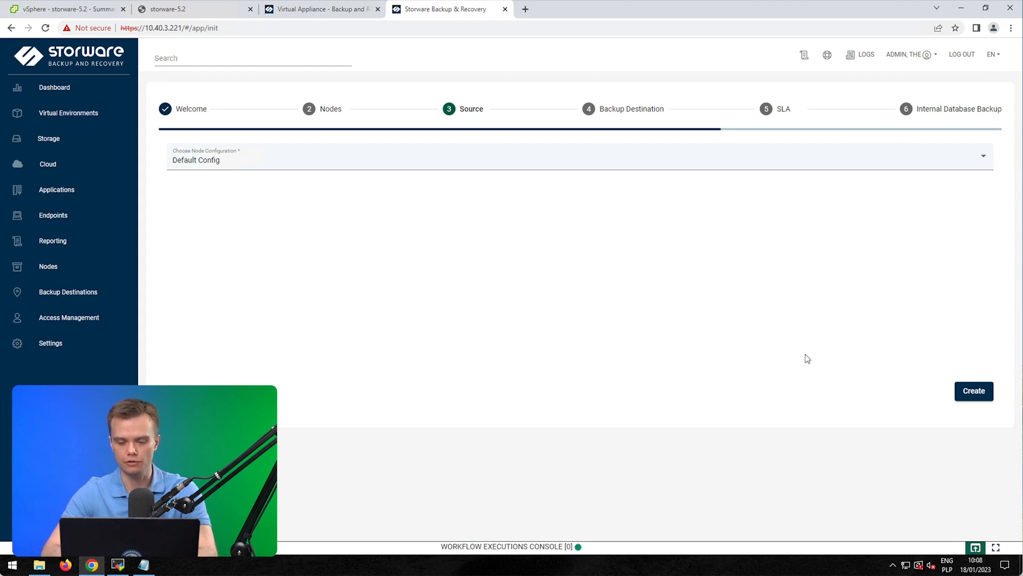
Step: Create the hypervisor manager for 10.1.200.17 and continue to the Backup Destination step
left_click(967, 397)
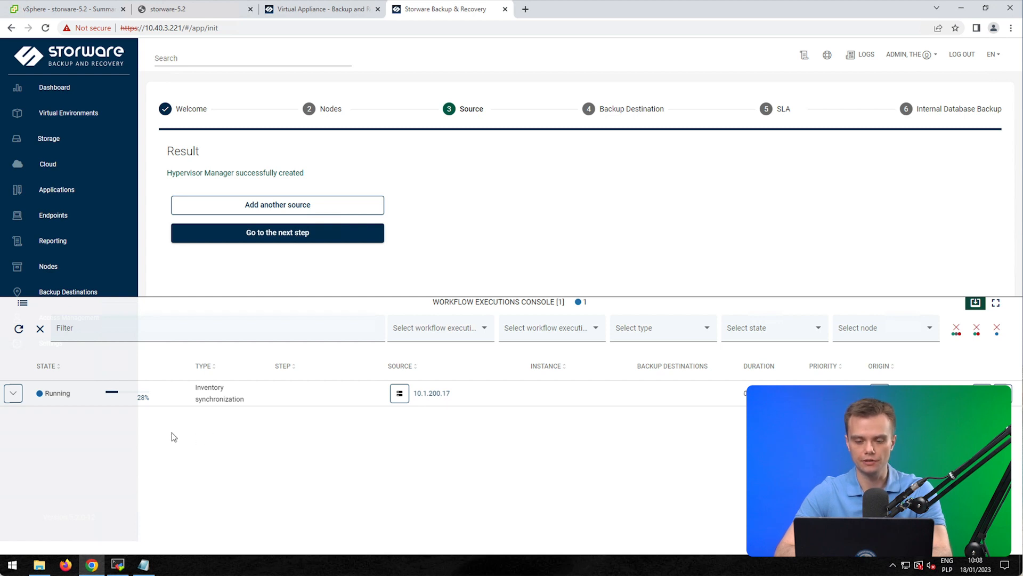
left_click_drag(602, 296, 603, 307)
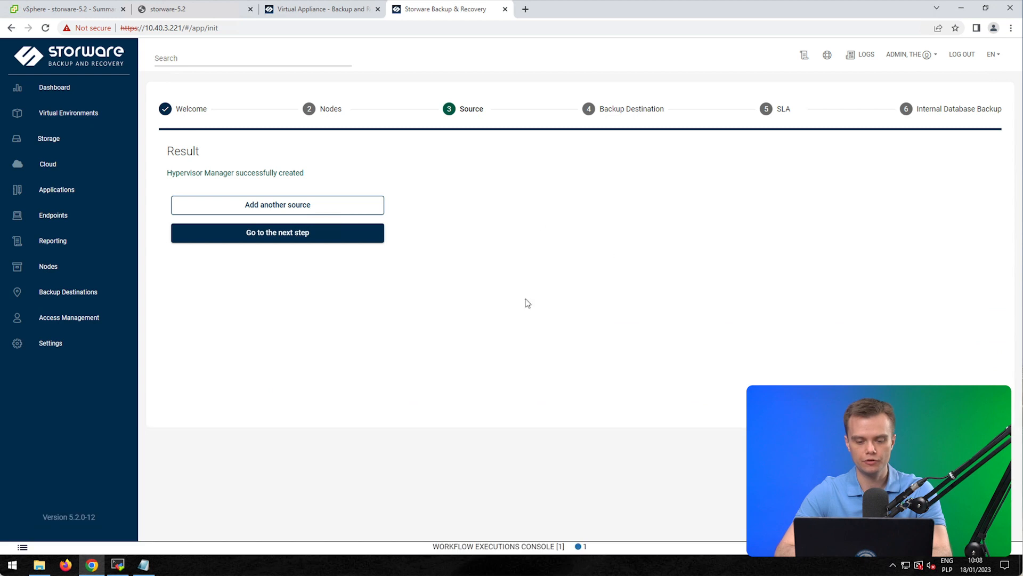
left_click(297, 234)
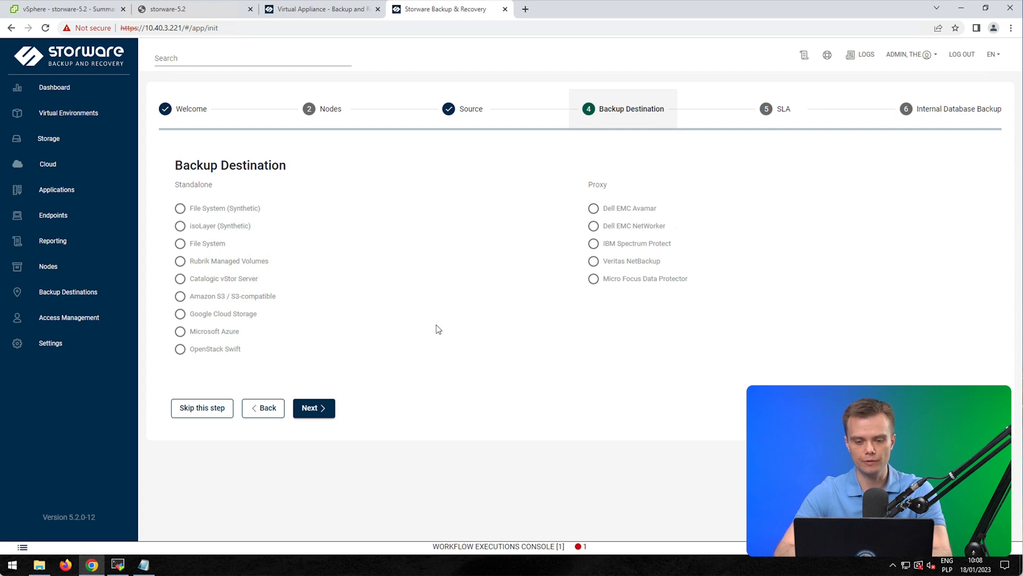
Step: Skip the backup destination and SLA steps, keeping Default Config for database backups
left_click(198, 407)
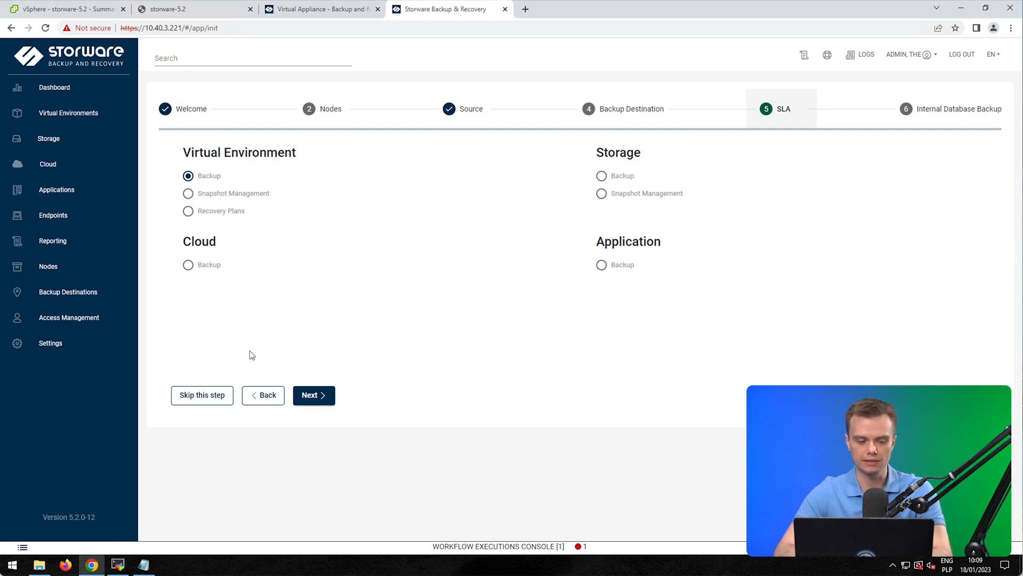
left_click(212, 394)
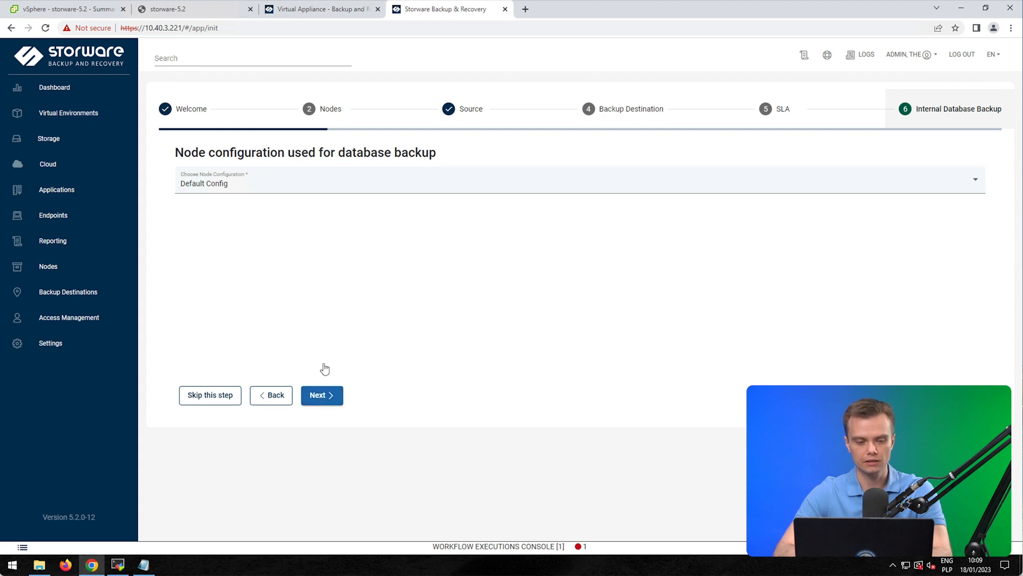
left_click(327, 399)
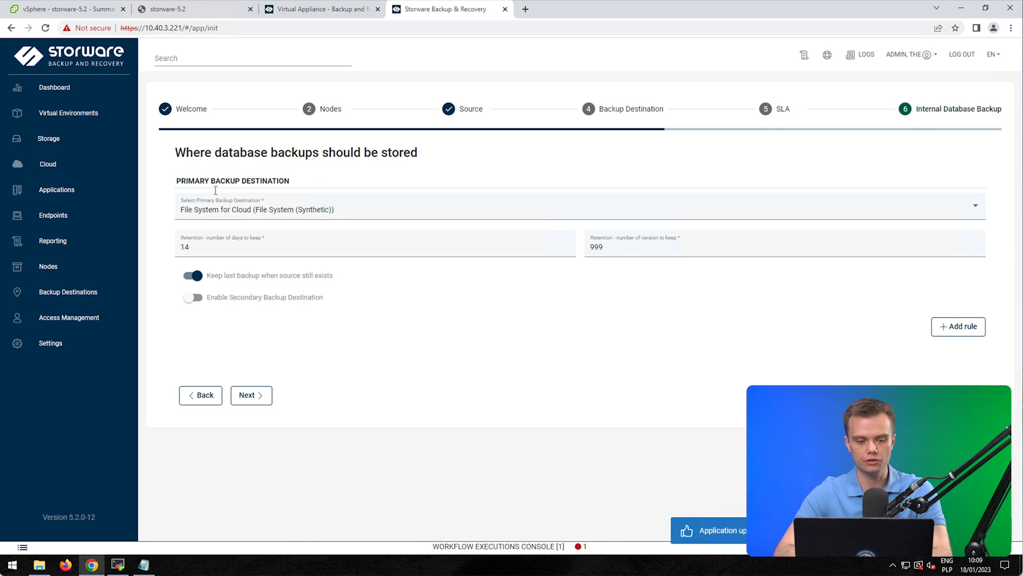
Step: Store database backups on File System for Cloud with the 6:00 PM schedule and finish setup
left_click(221, 206)
left_click(221, 206)
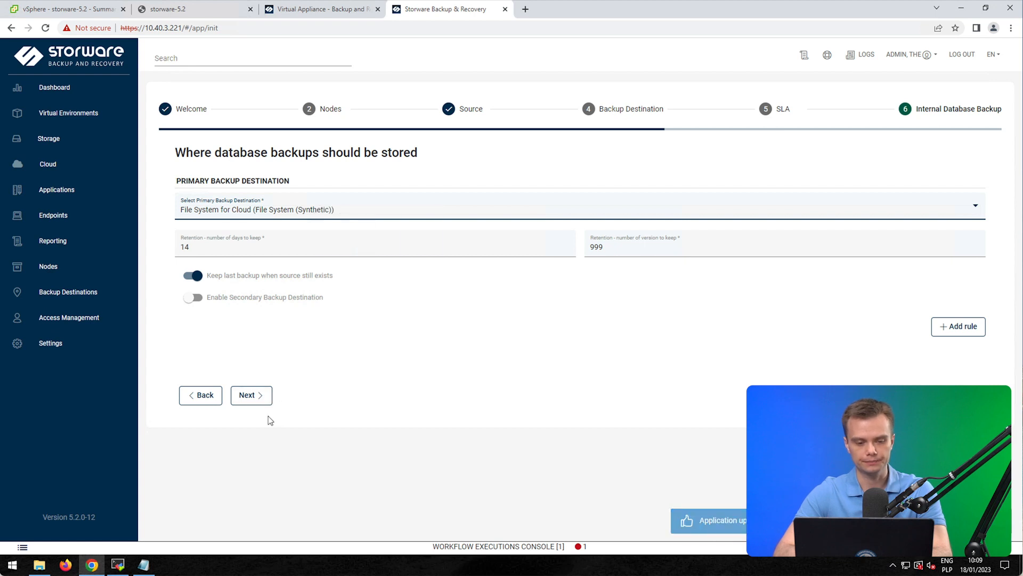
left_click(258, 397)
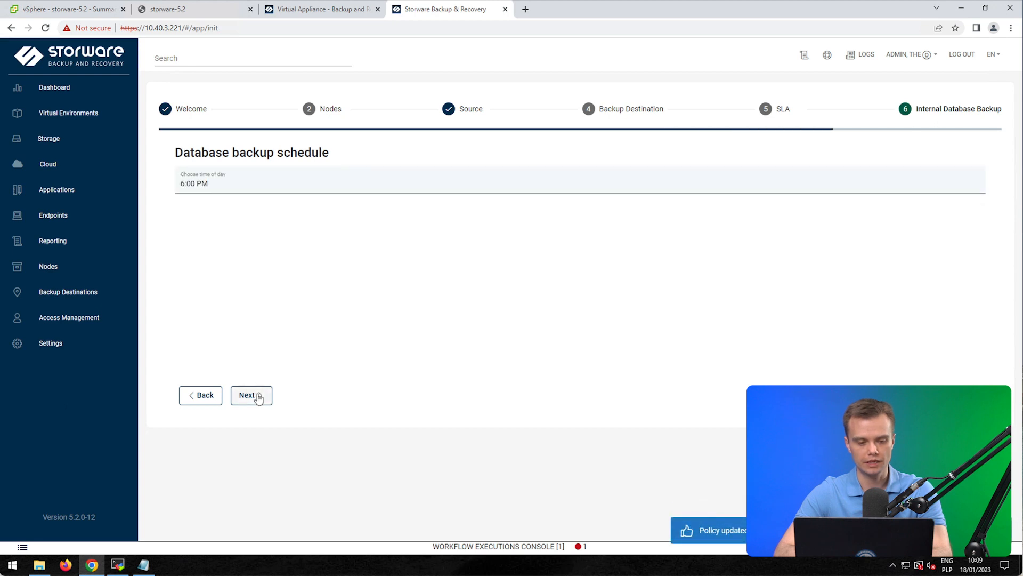
left_click(258, 397)
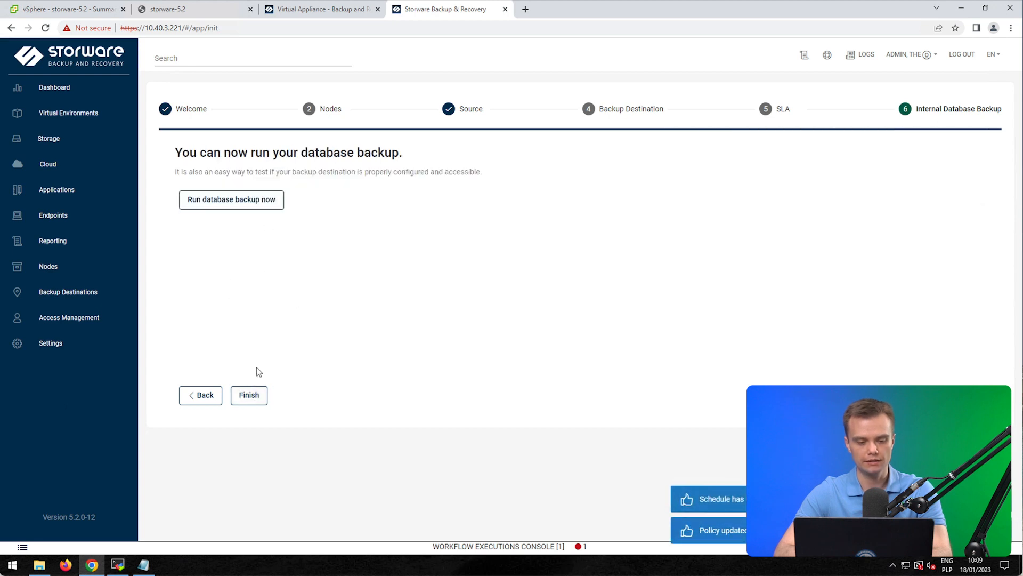
left_click(250, 395)
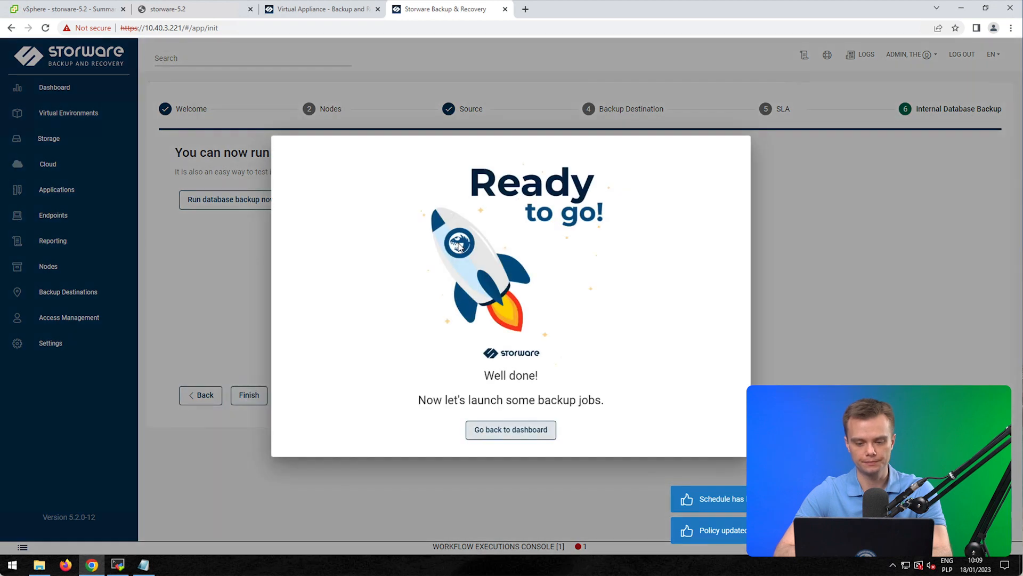
Step: Return to the dashboard, go to the Hypervisor Managers list, and start a new manager
left_click(522, 434)
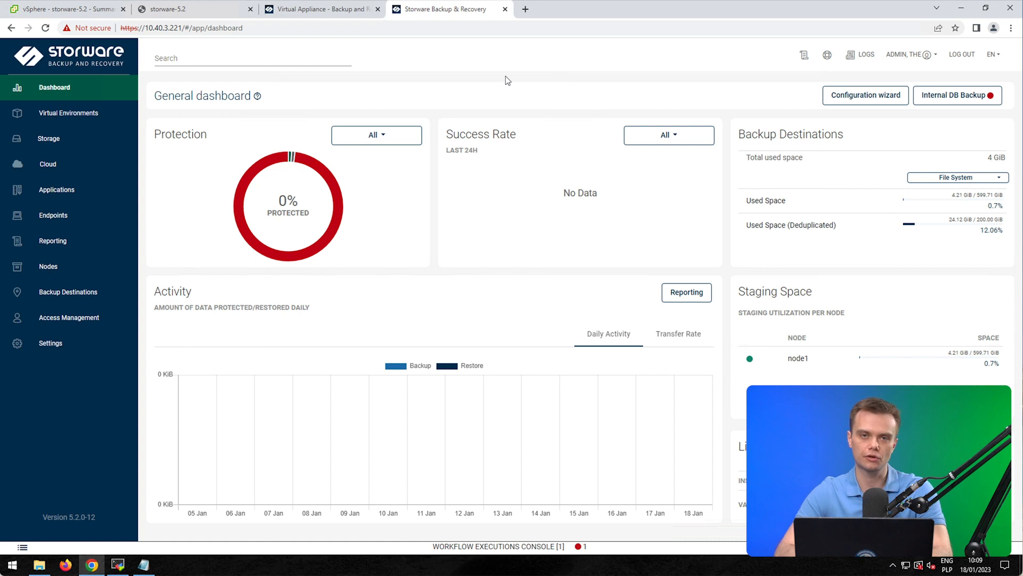
left_click(65, 114)
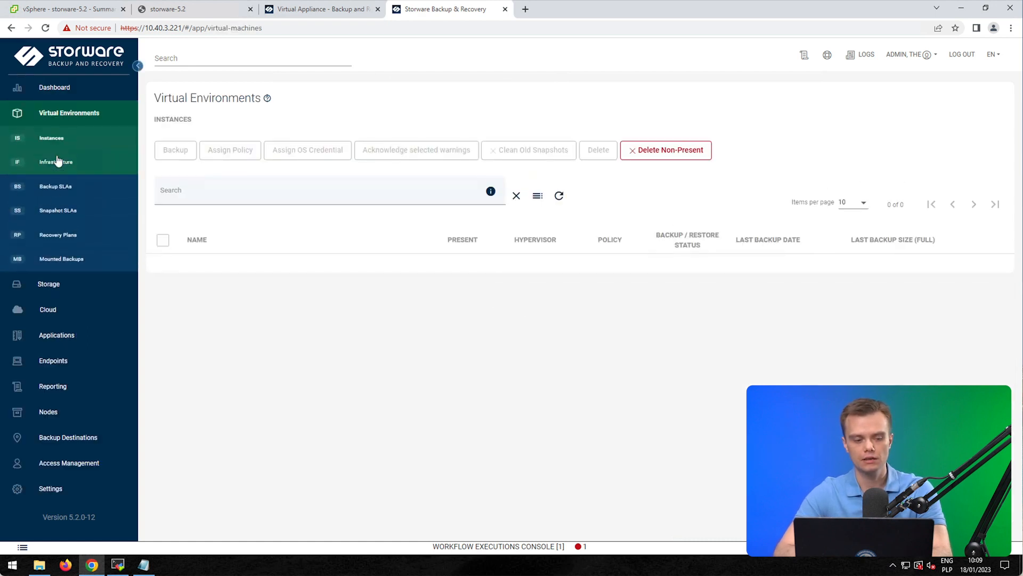
left_click(48, 163)
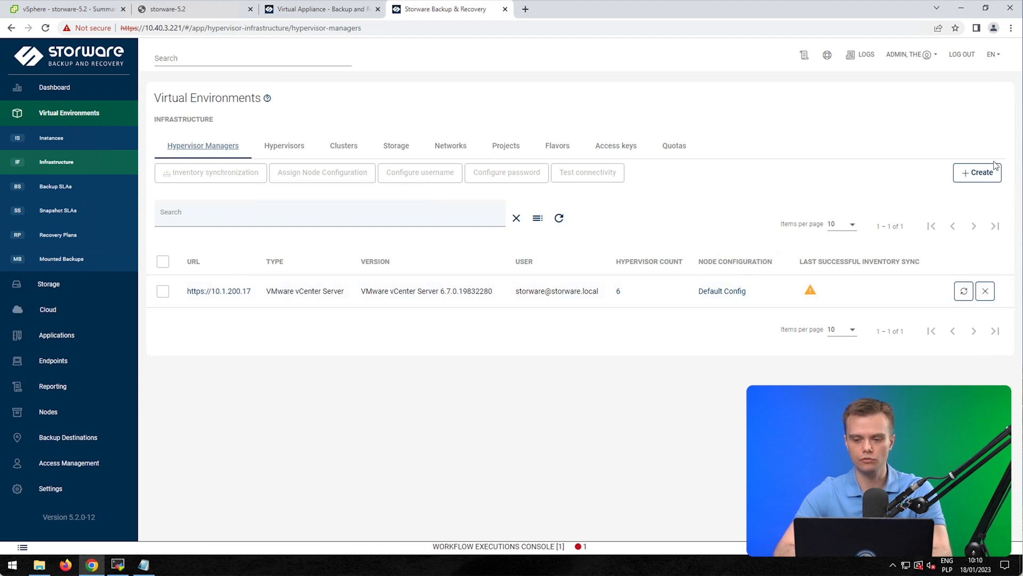
left_click(973, 180)
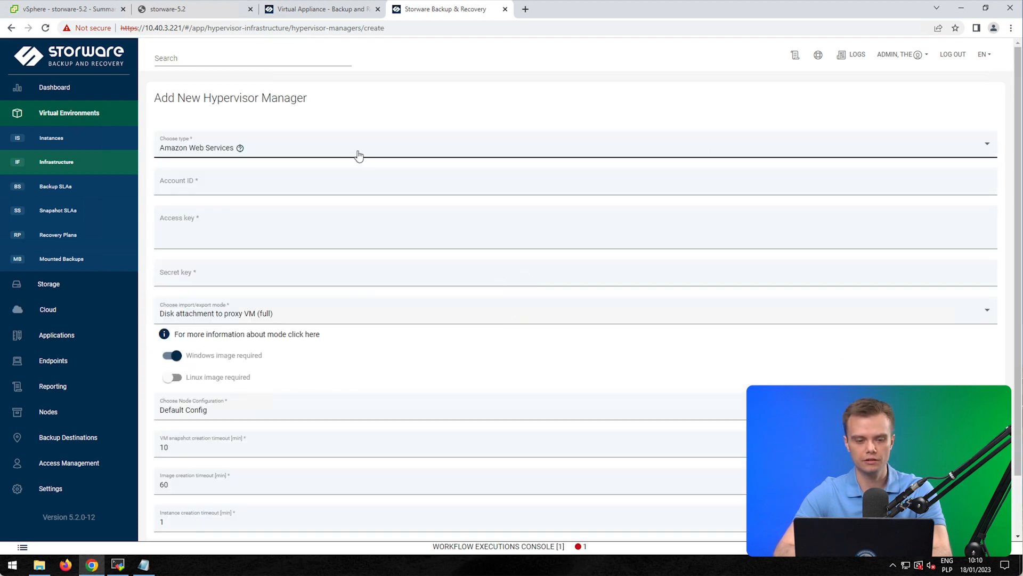
Step: Pick VMware vCenter Server from the hypervisor type list
left_click(335, 151)
scroll(300, 222, "down", 4)
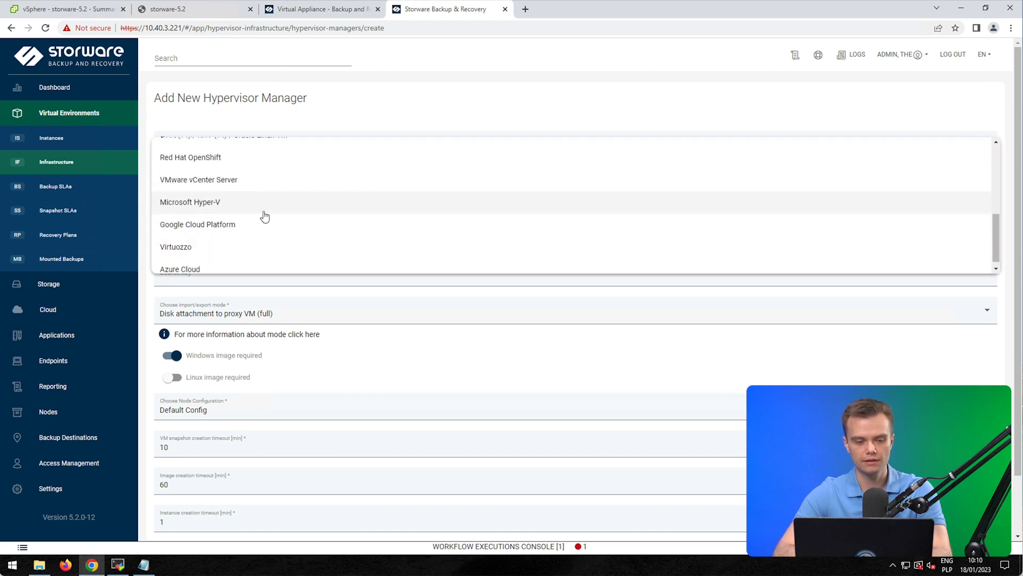
left_click(242, 191)
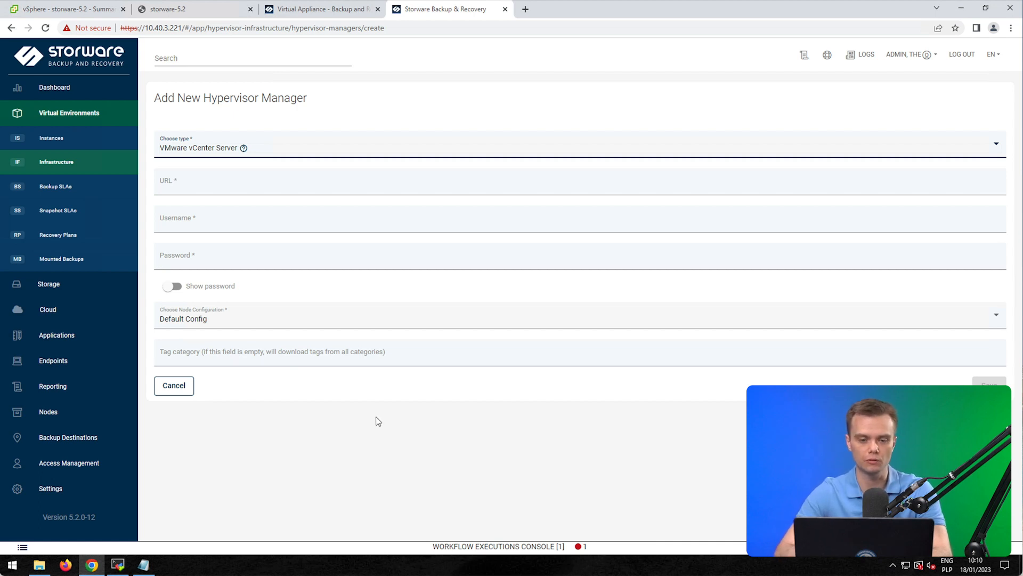
Step: Cancel the new manager form and resynchronize the 10.1.200.17 vCenter inventory, checking the sync job
left_click(56, 162)
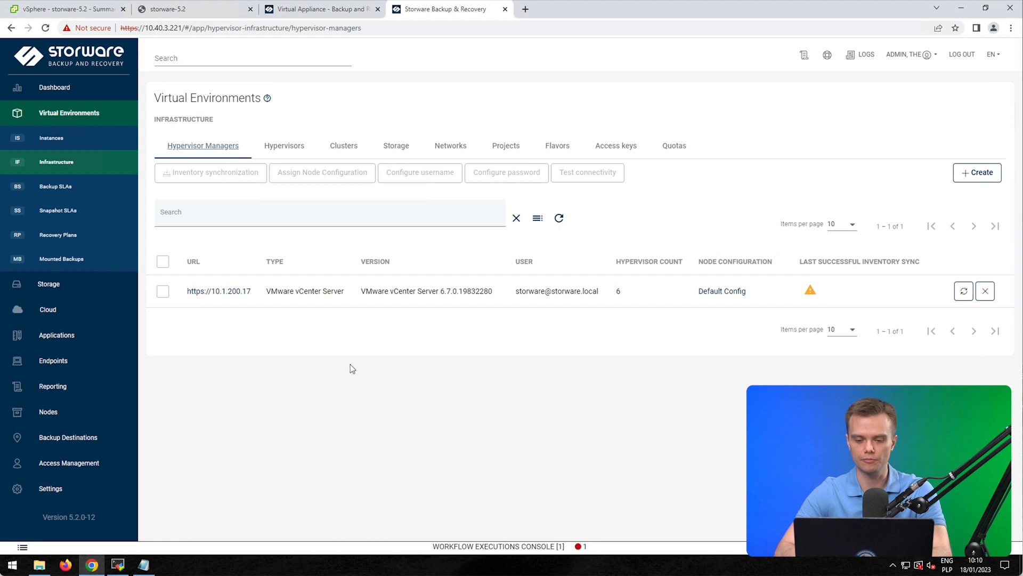
left_click(964, 292)
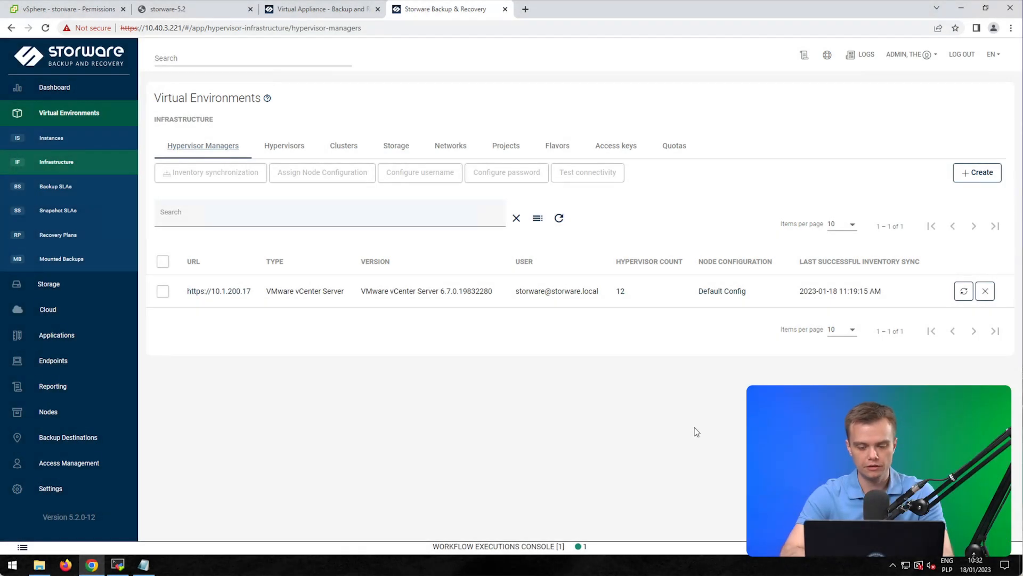
left_click(612, 549)
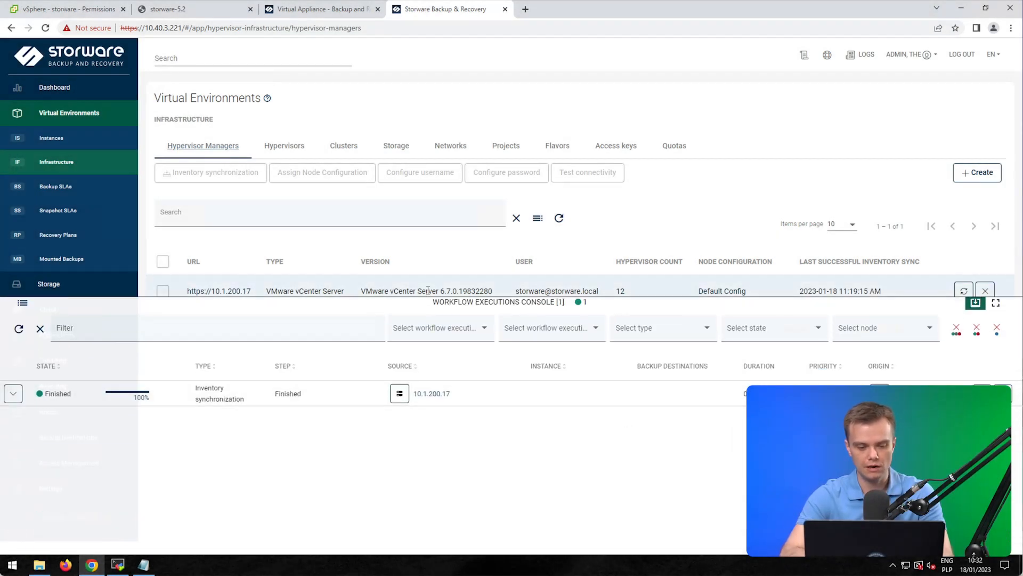
left_click(416, 302)
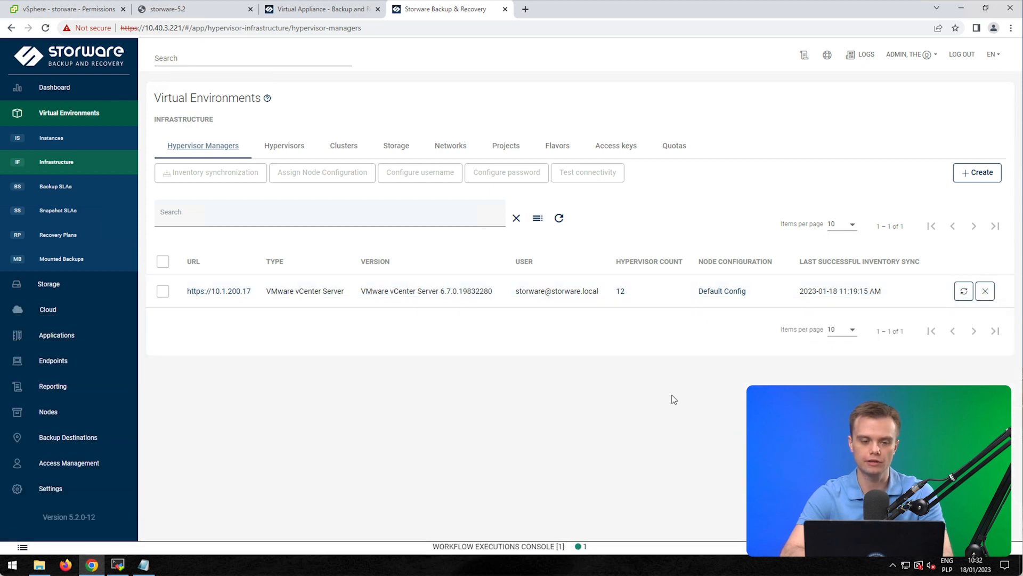
Step: Review the discovered clusters and storage, then go to the Instances list of 3463 VMs
left_click(350, 152)
left_click(404, 148)
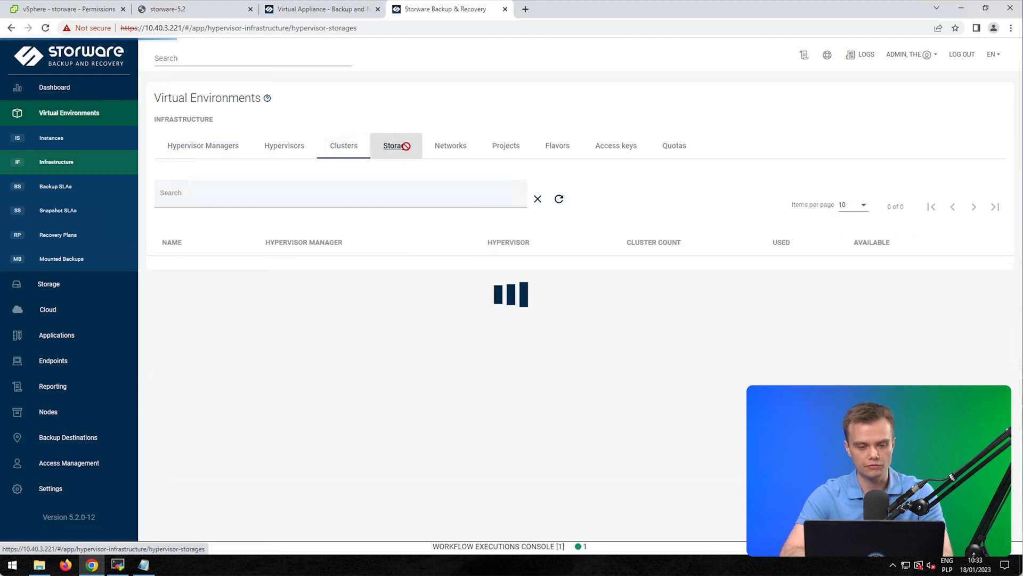
left_click(218, 148)
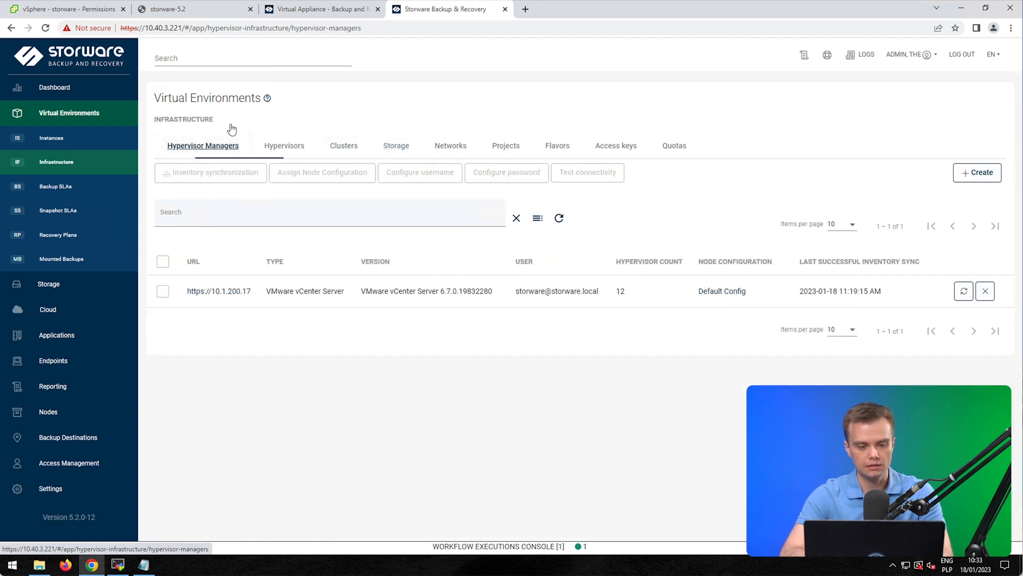
left_click(53, 140)
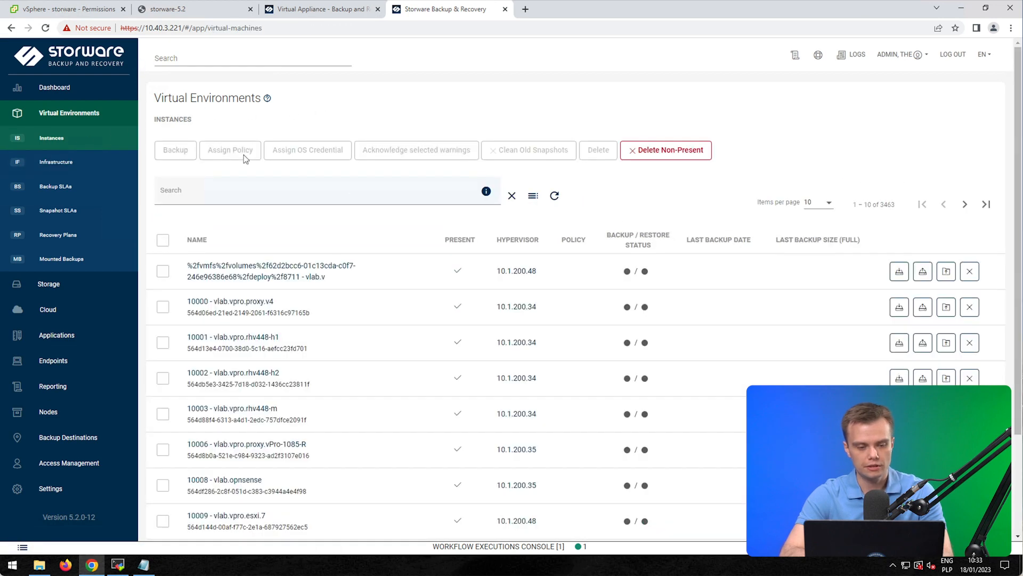
Step: Try the instances search box, then go to Backup SLAs to see the Production VEs policy
left_click(246, 191)
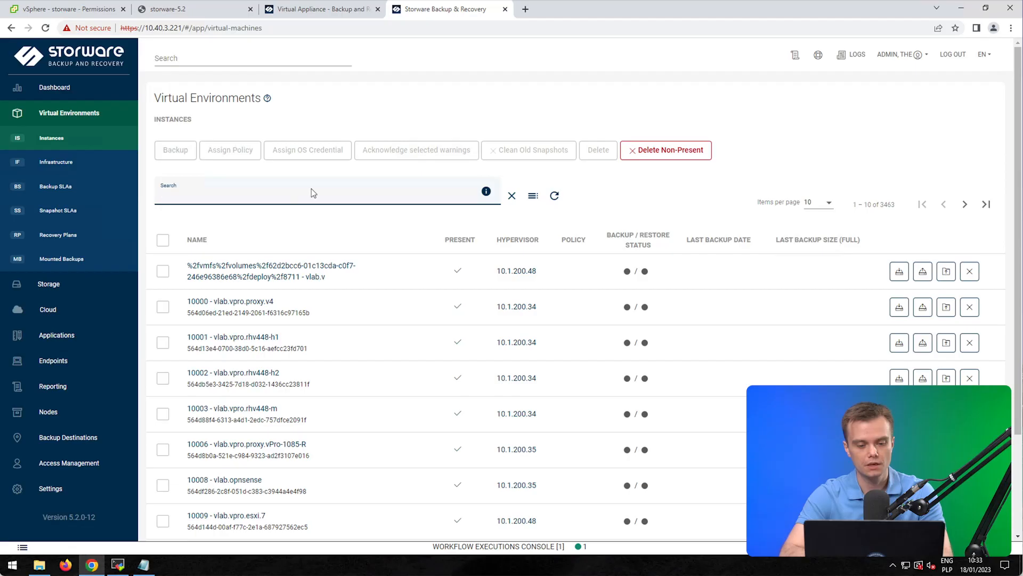
left_click(284, 195)
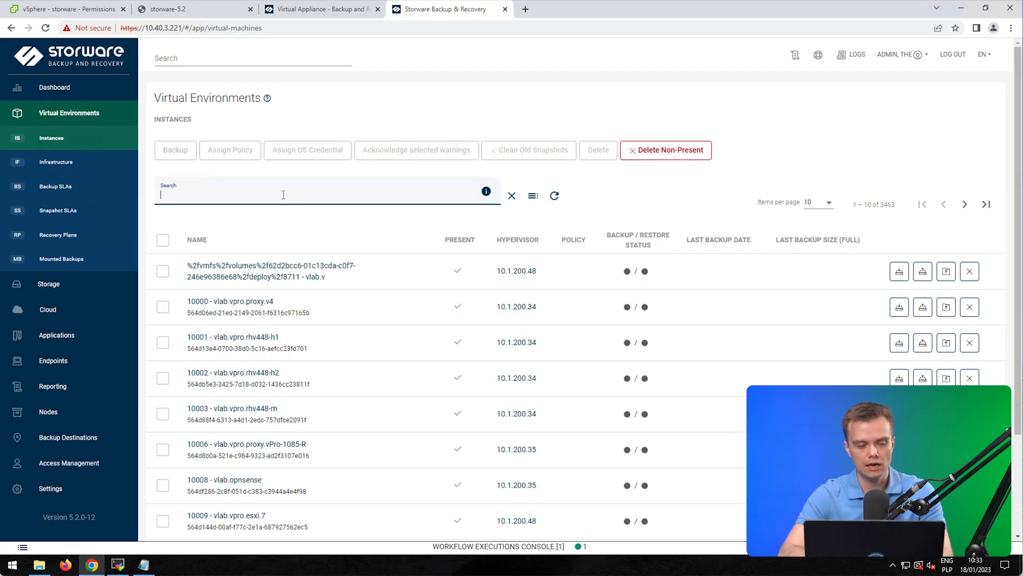
left_click(60, 188)
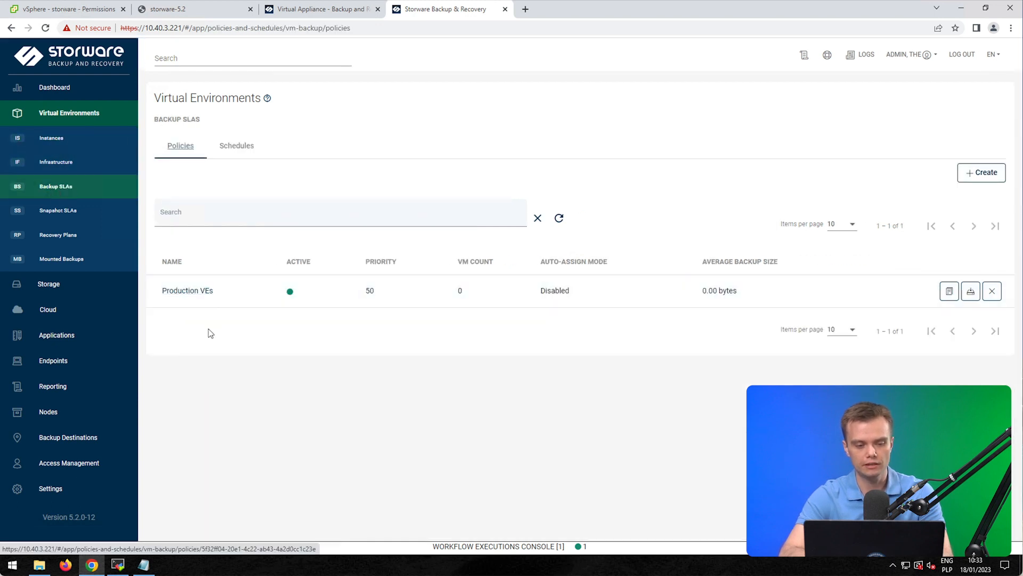
Step: Check the Full and Incremental schedules, then open the Production VEs policy's edit form
left_click(251, 149)
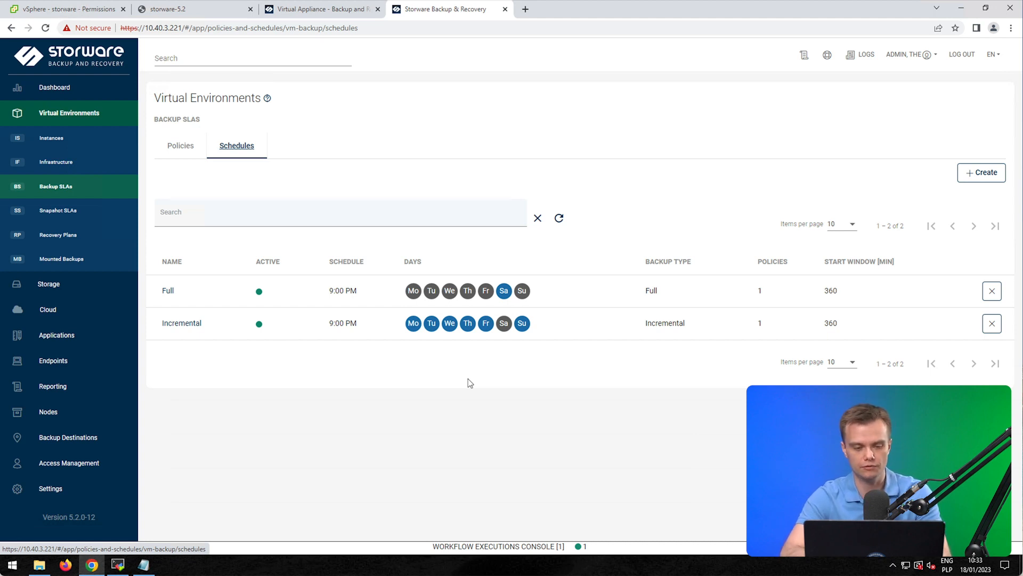
left_click(182, 153)
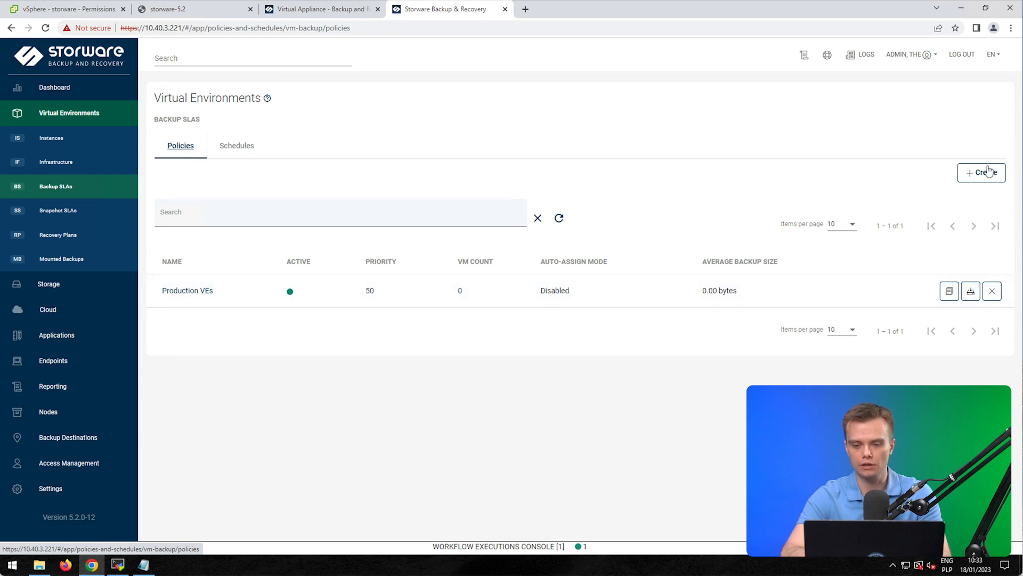
left_click(177, 292)
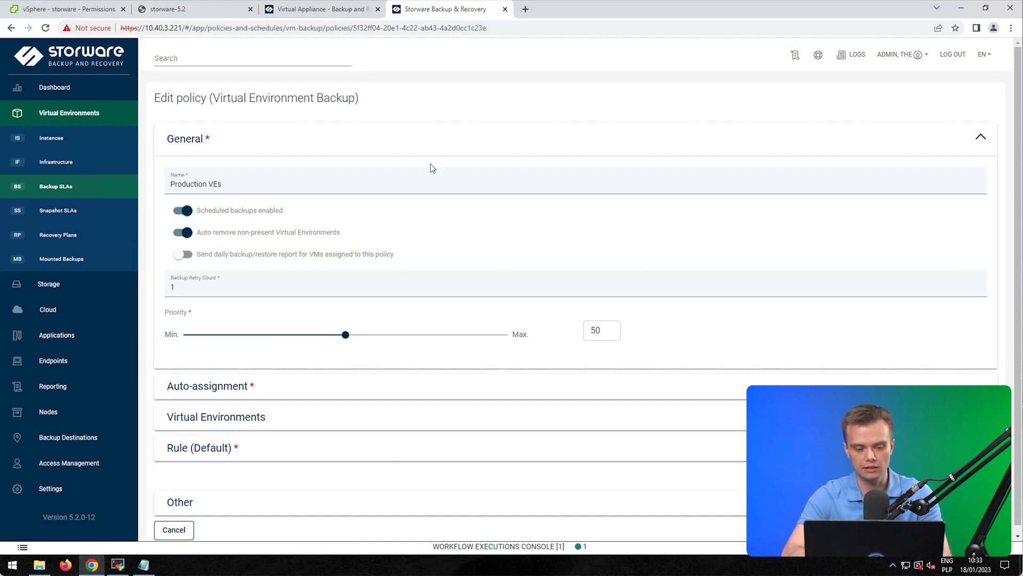
Step: Search virtual environments for 'alpi' and add vlab.vpro.alpine2.c0 to the Production VEs policy
left_click(203, 422)
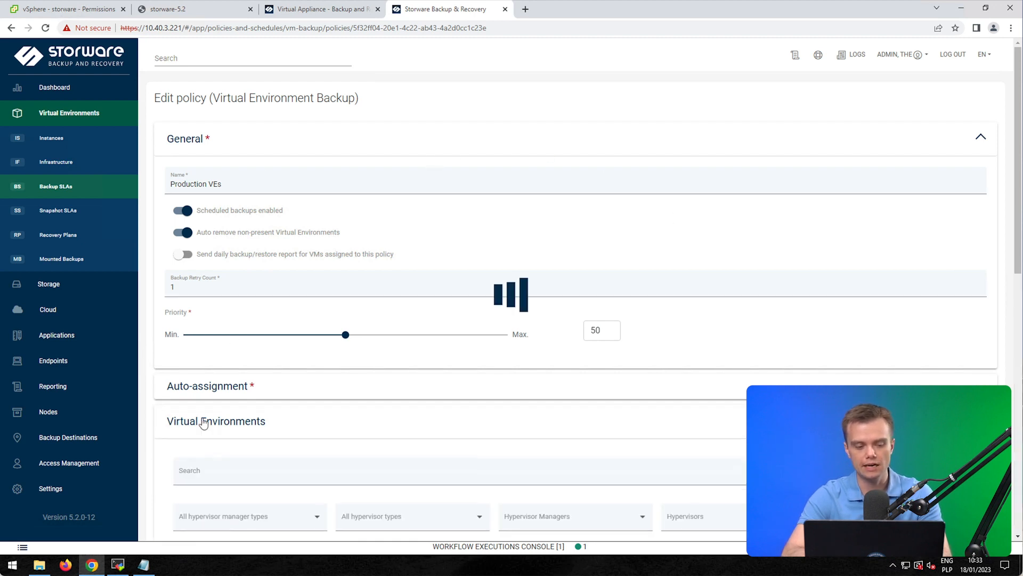
scroll(530, 367, "down", 2)
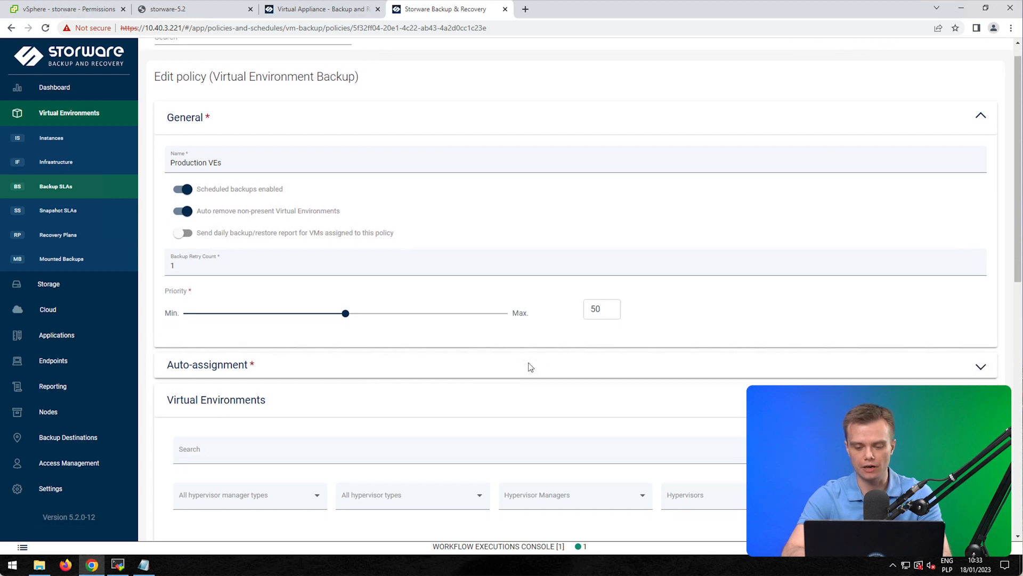
left_click(216, 395)
type("alp")
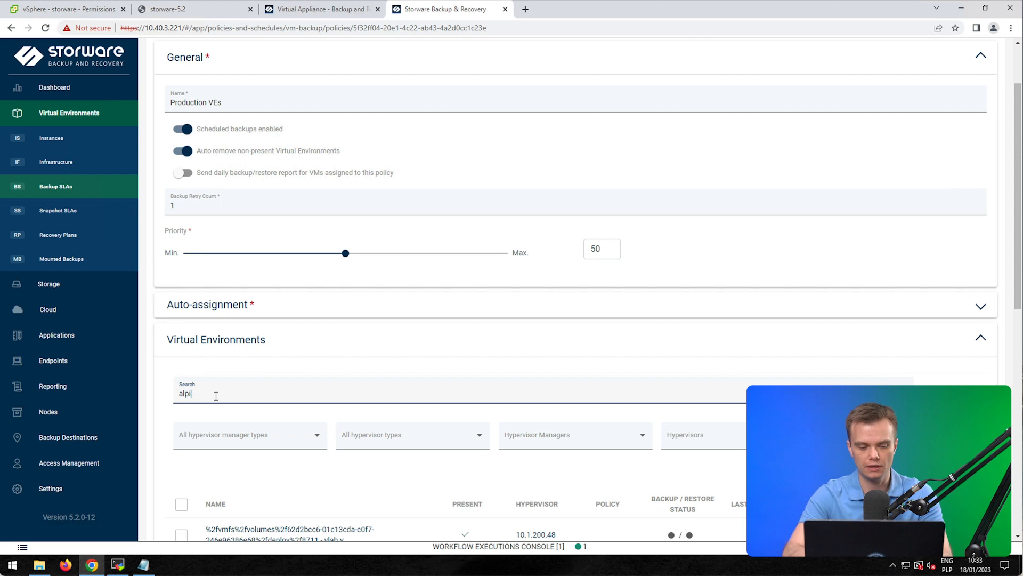
type("i")
scroll(459, 345, "down", 4)
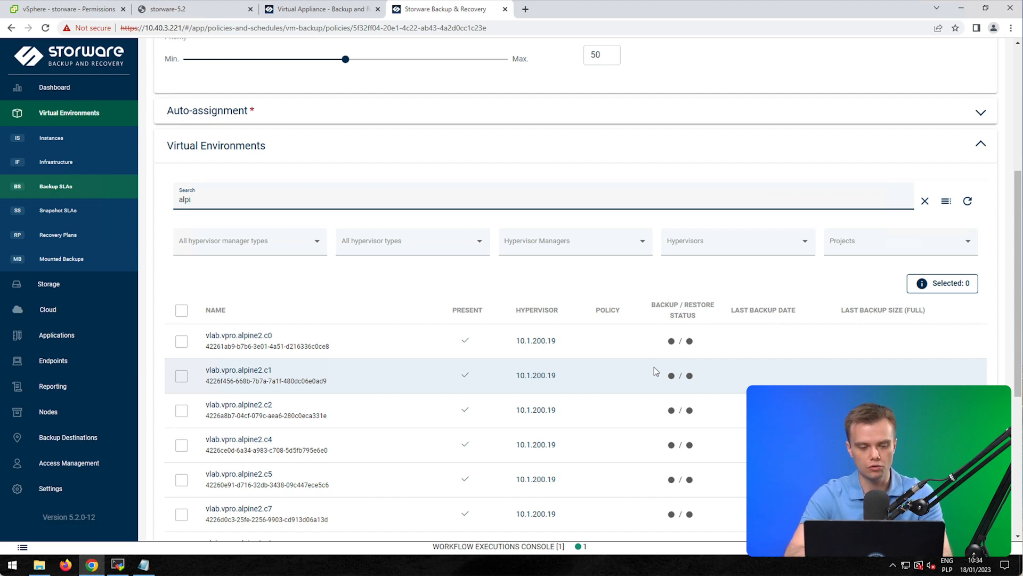
left_click(181, 341)
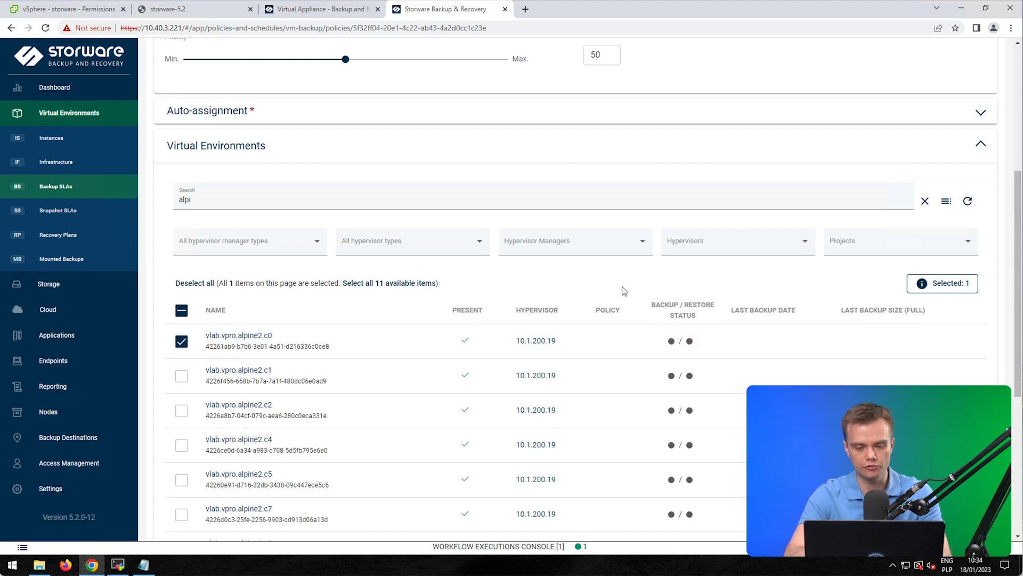
Step: Review the default rule and auto-assignment settings, leaving auto-assign disabled, and save the policy
scroll(835, 336, "down", 5)
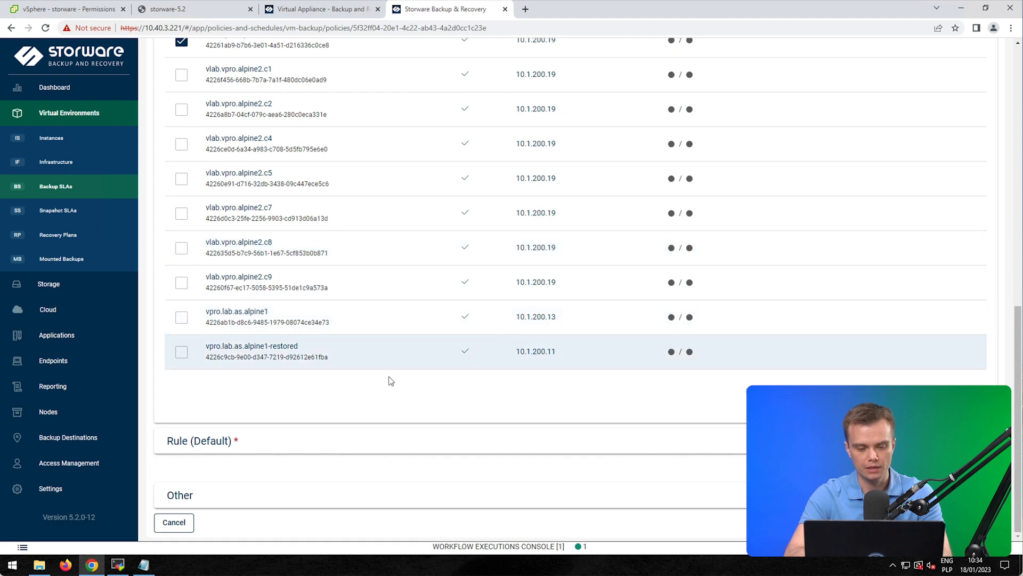
left_click(178, 441)
scroll(448, 331, "down", 3)
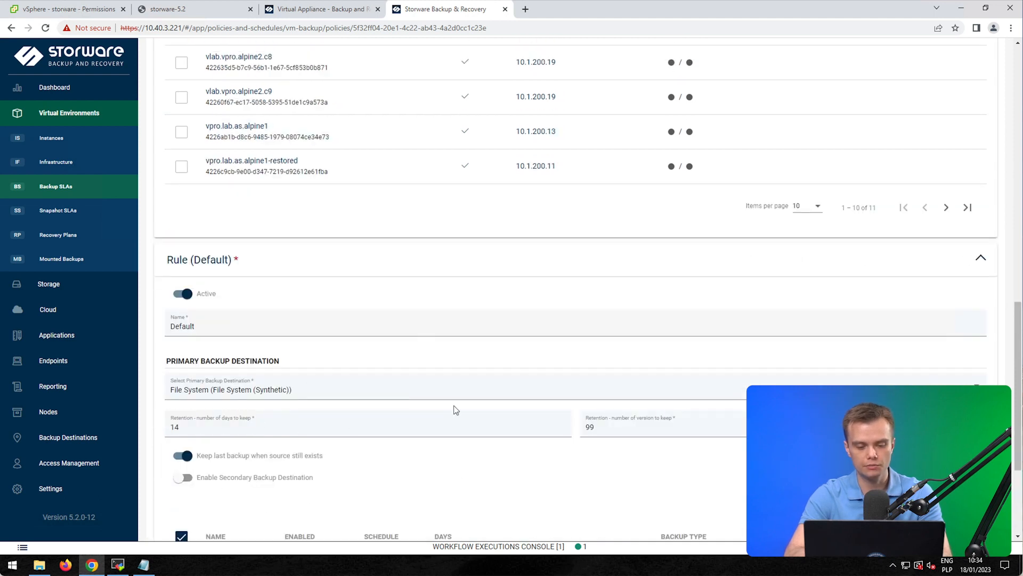
scroll(456, 409, "down", 1)
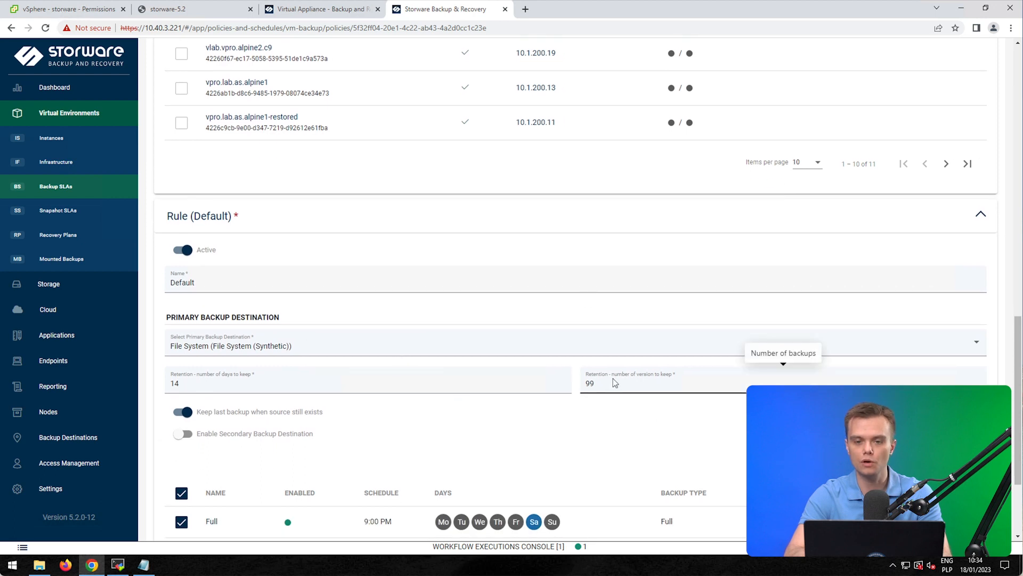
scroll(473, 464, "down", 3)
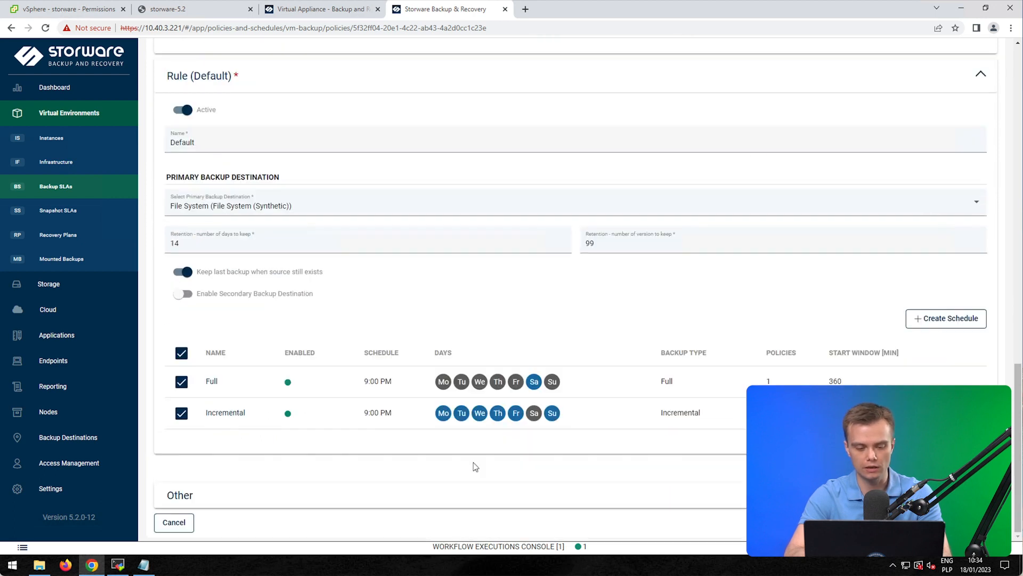
scroll(473, 463, "up", 15)
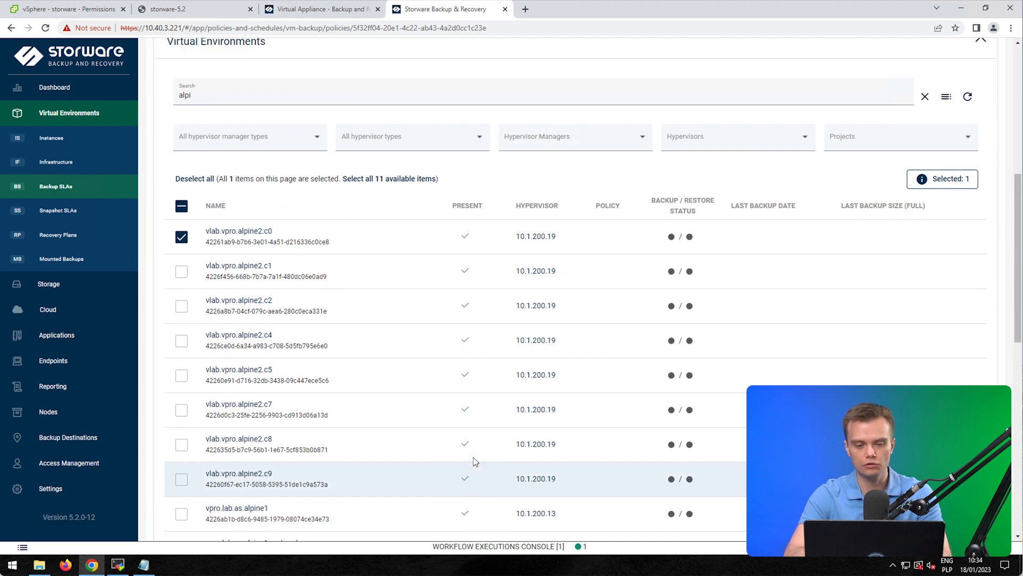
scroll(474, 462, "up", 8)
left_click(238, 433)
left_click(240, 448)
left_click(210, 386)
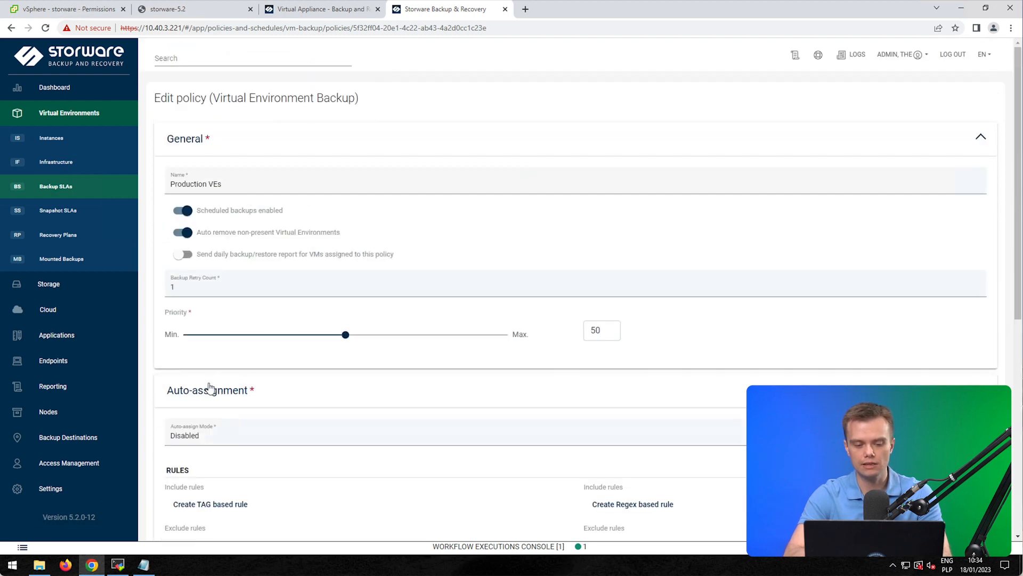
scroll(157, 391, "down", 2)
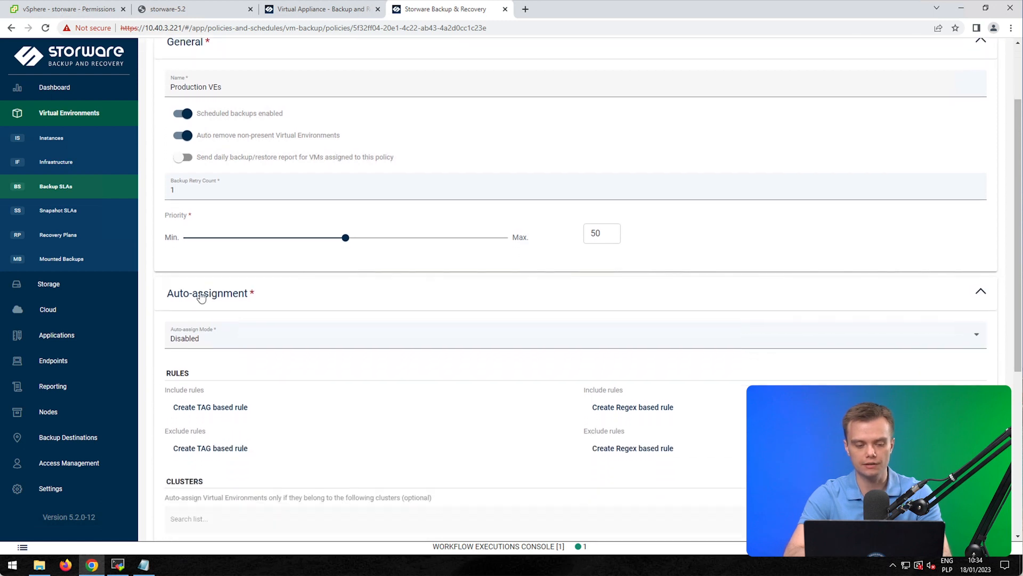
left_click(201, 298)
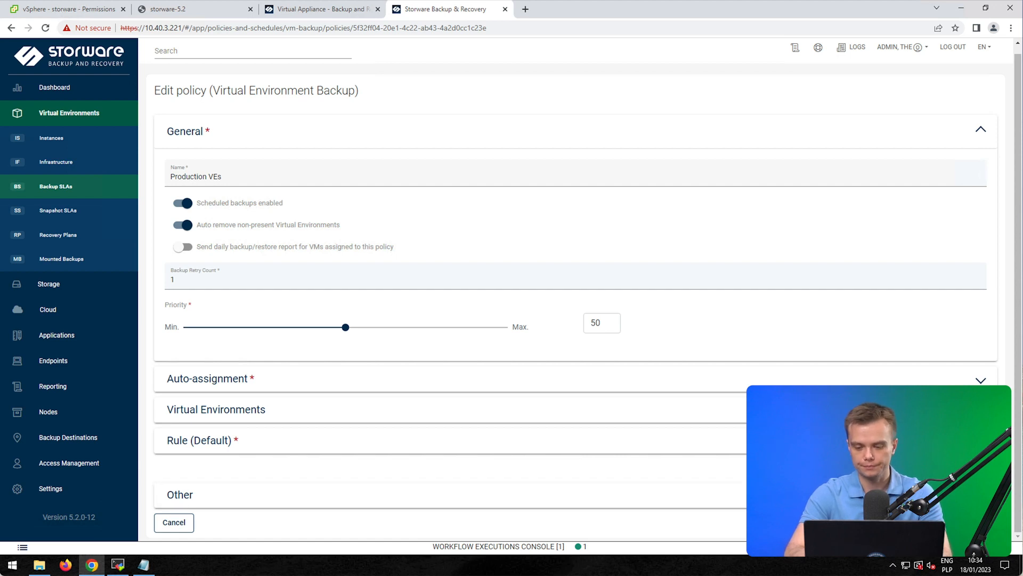
left_click(979, 522)
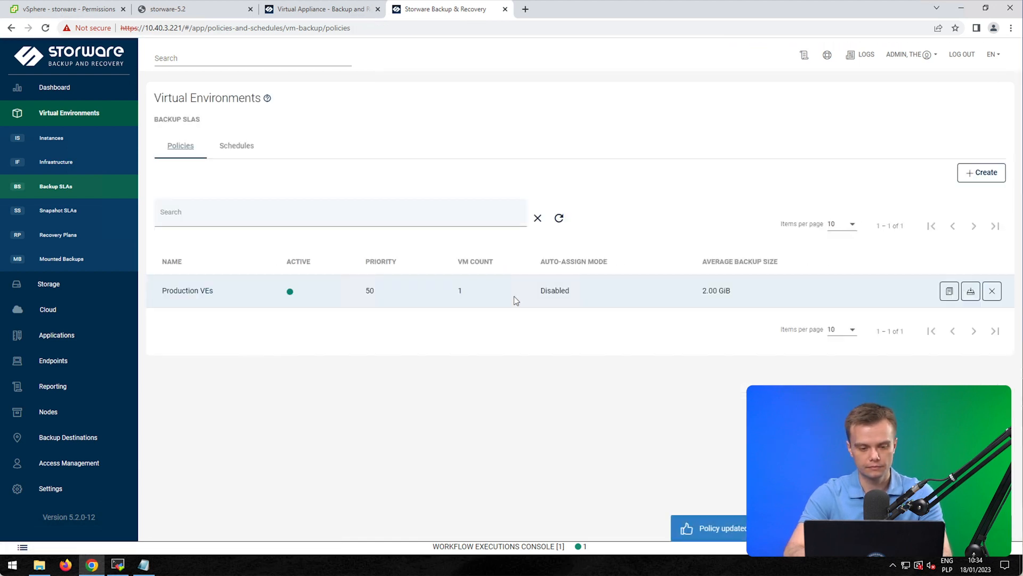
Step: Inspect the Saturday 9:00 PM Full schedule's settings and cancel without changes
left_click(236, 143)
left_click(168, 290)
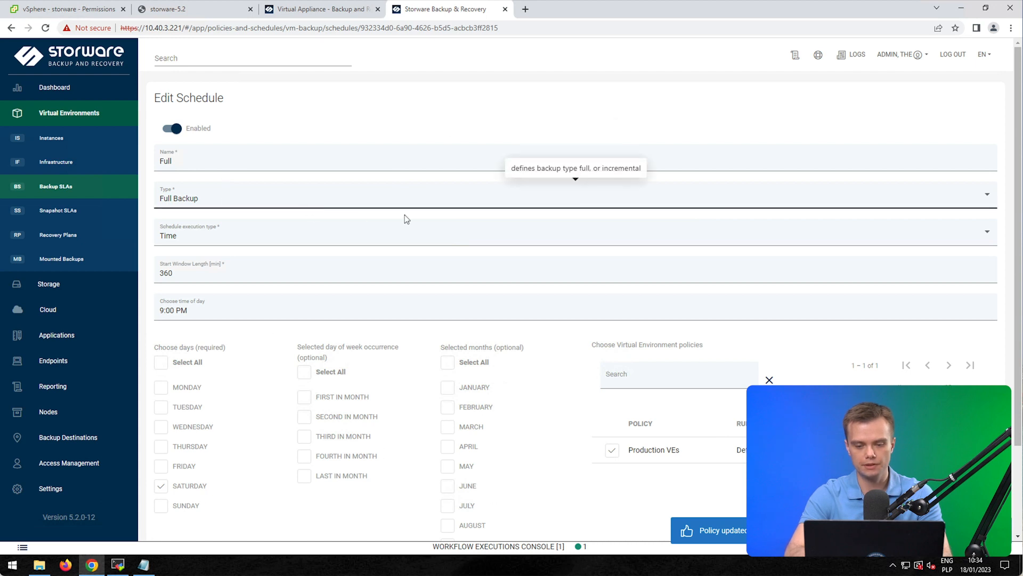
scroll(316, 386, "down", 1)
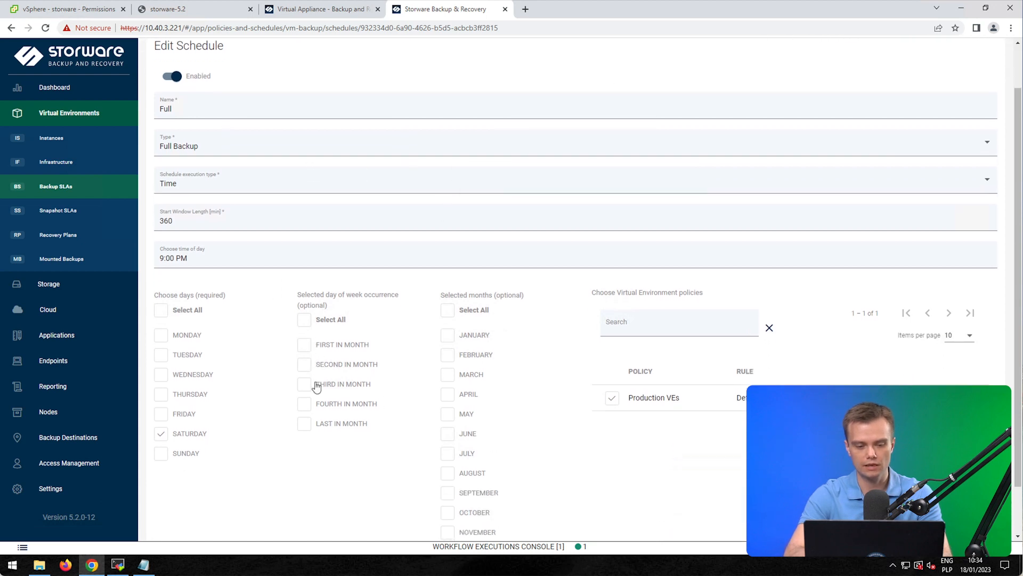
scroll(473, 265, "down", 1)
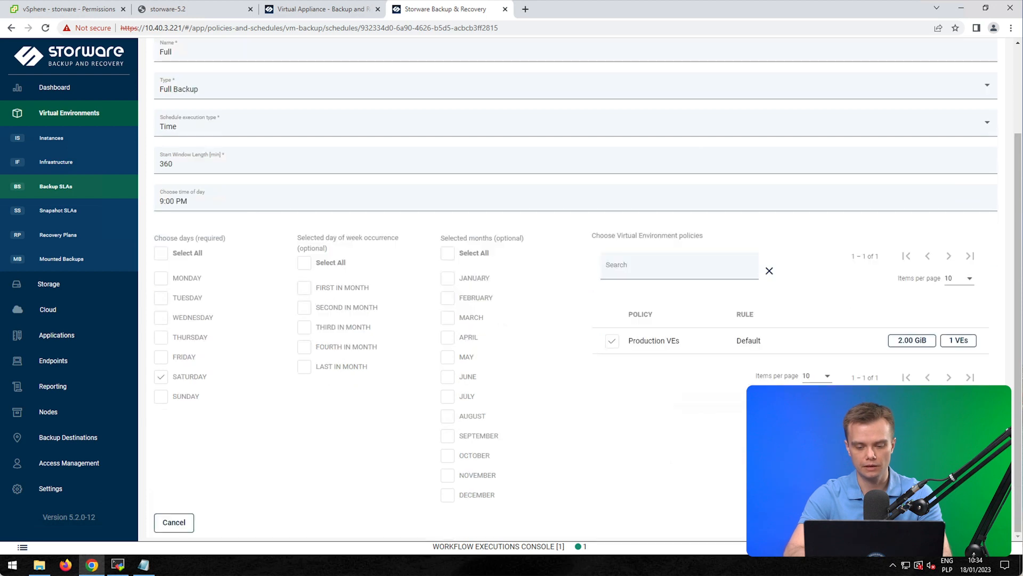
left_click(175, 522)
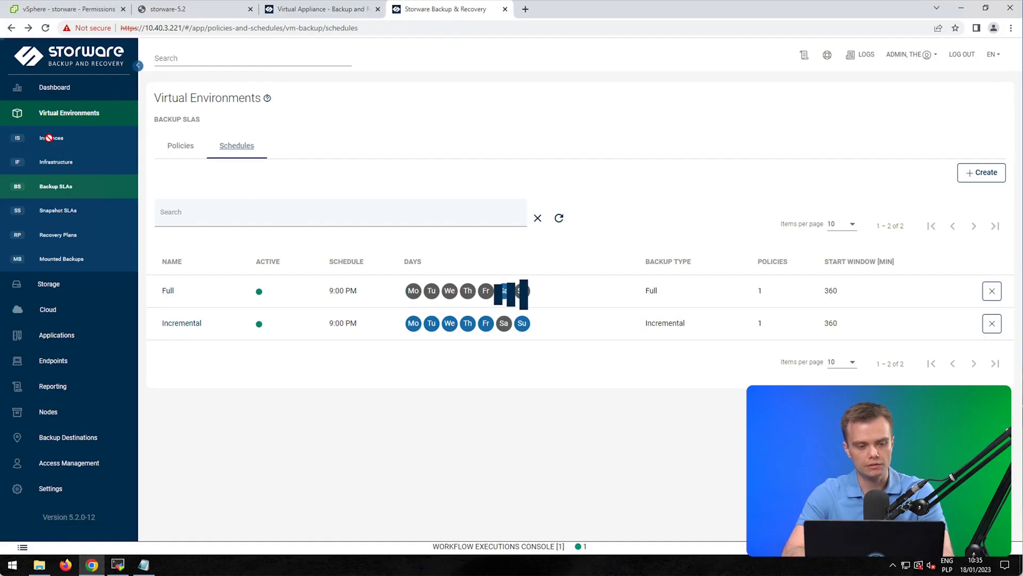
Step: Run a Full backup of vlab.vpro.alpine2.c0 from Instances and verify it in the Workflow Executions Console
left_click(50, 139)
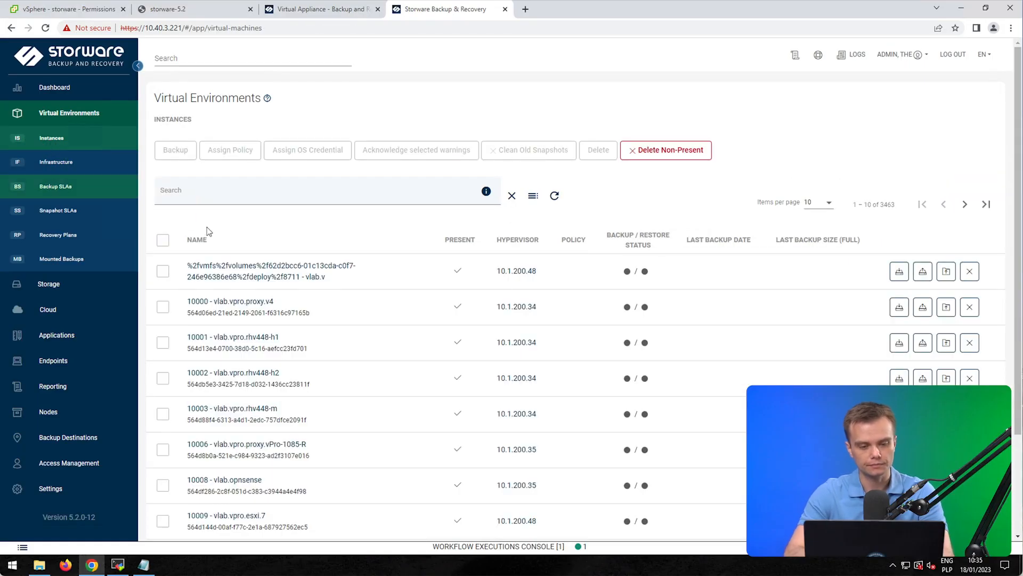
left_click(245, 194)
type("alpi")
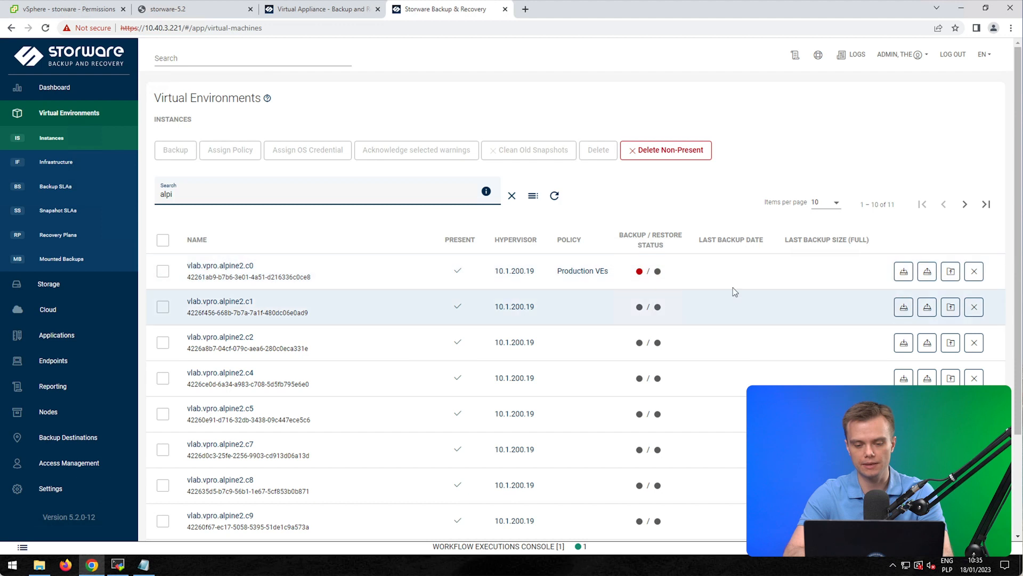
left_click(904, 273)
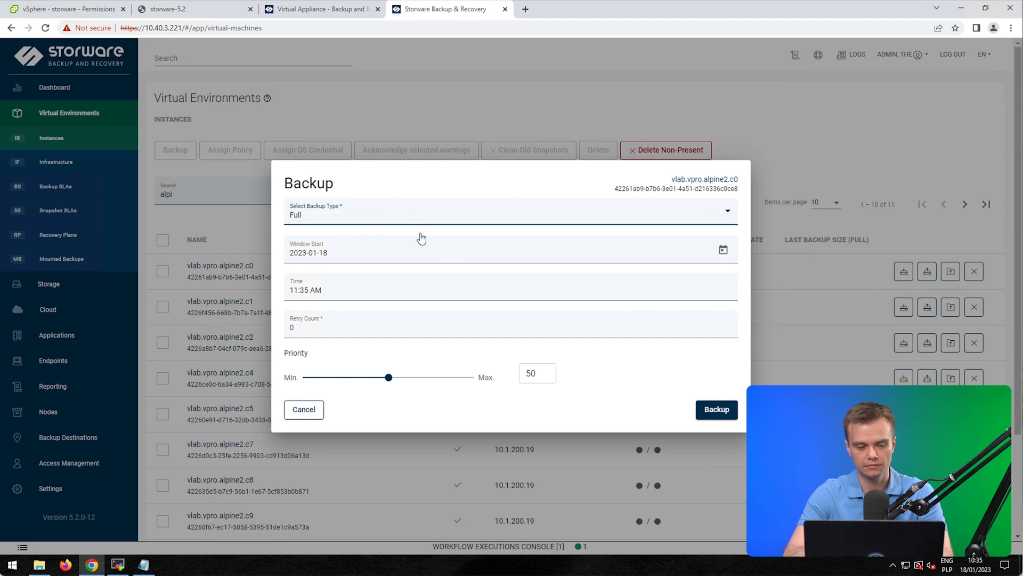
left_click(719, 410)
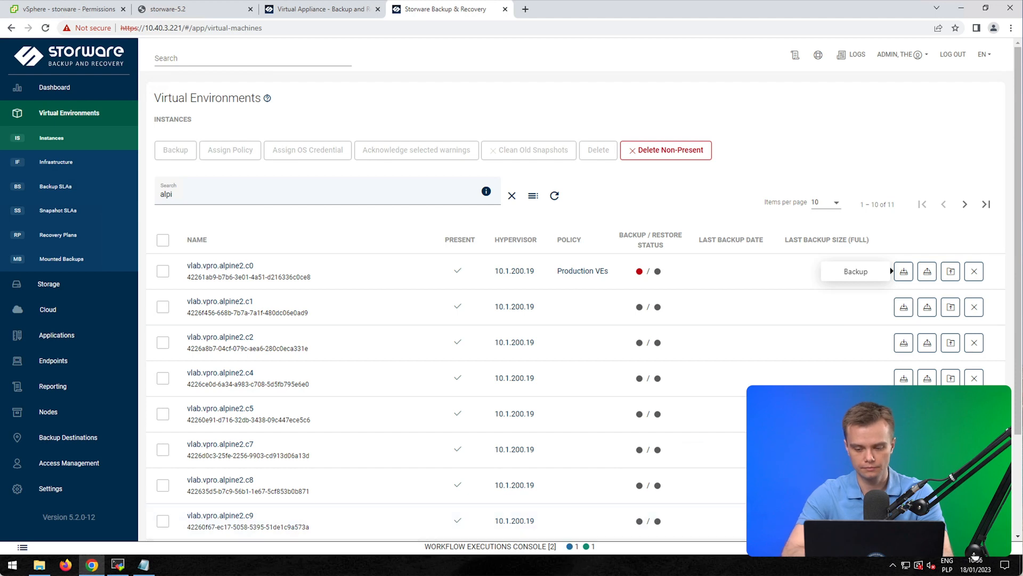
left_click(623, 546)
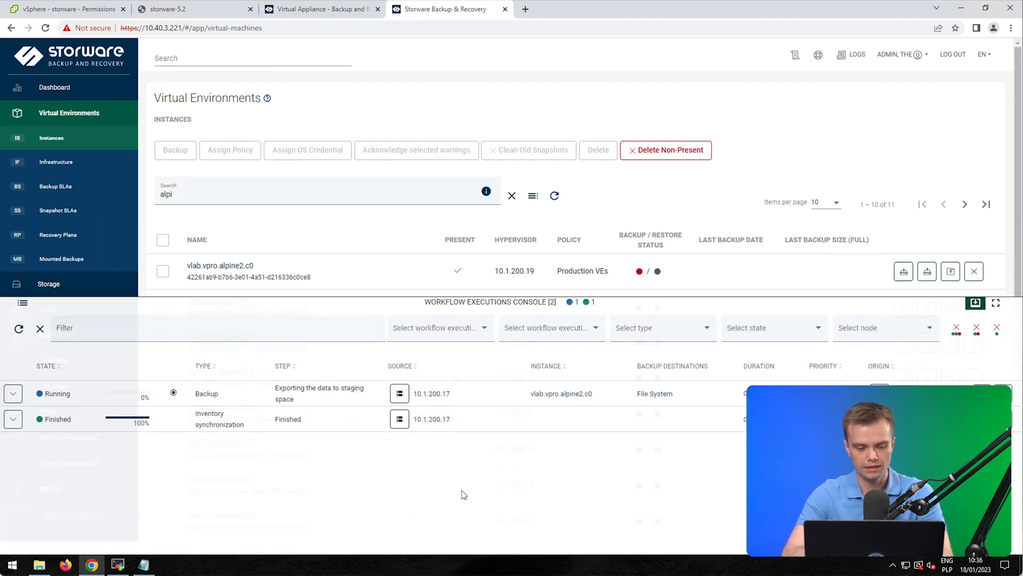
left_click(761, 310)
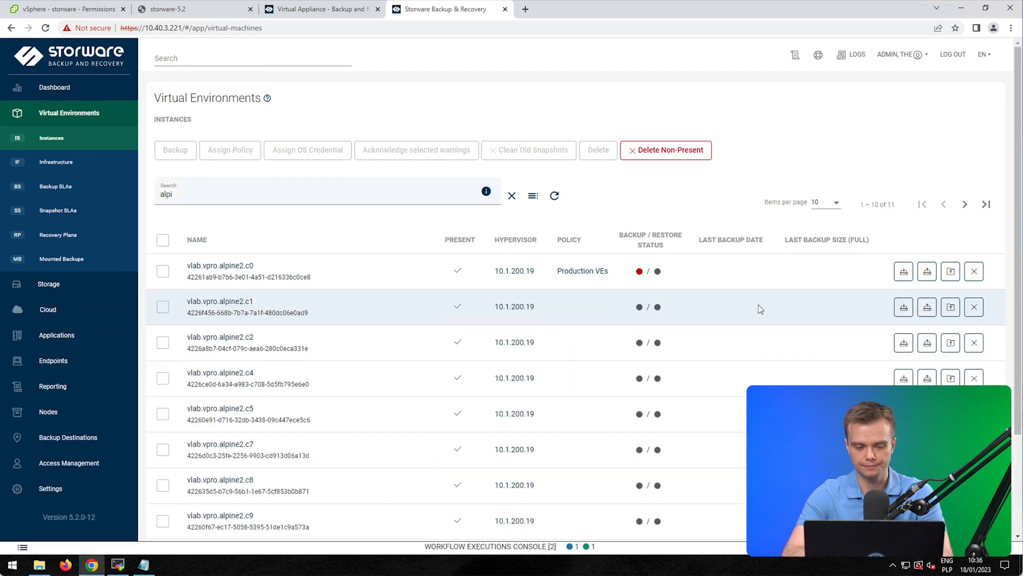